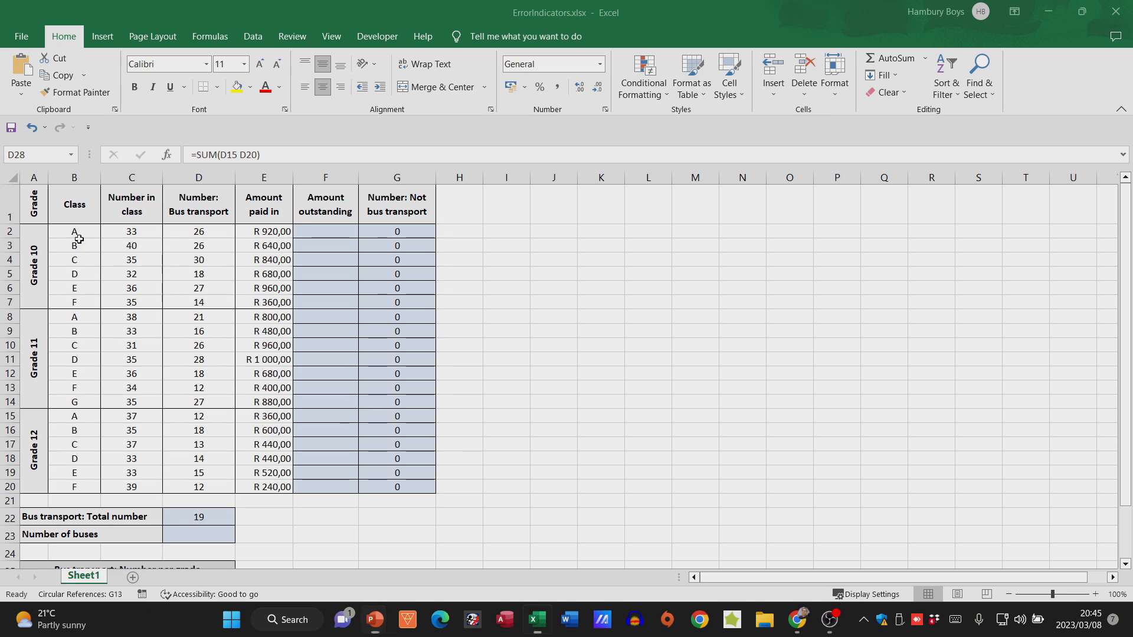
- Examine the Amount outstanding column and the class size and bus transport figures for Grade 10 class A
click(75, 242)
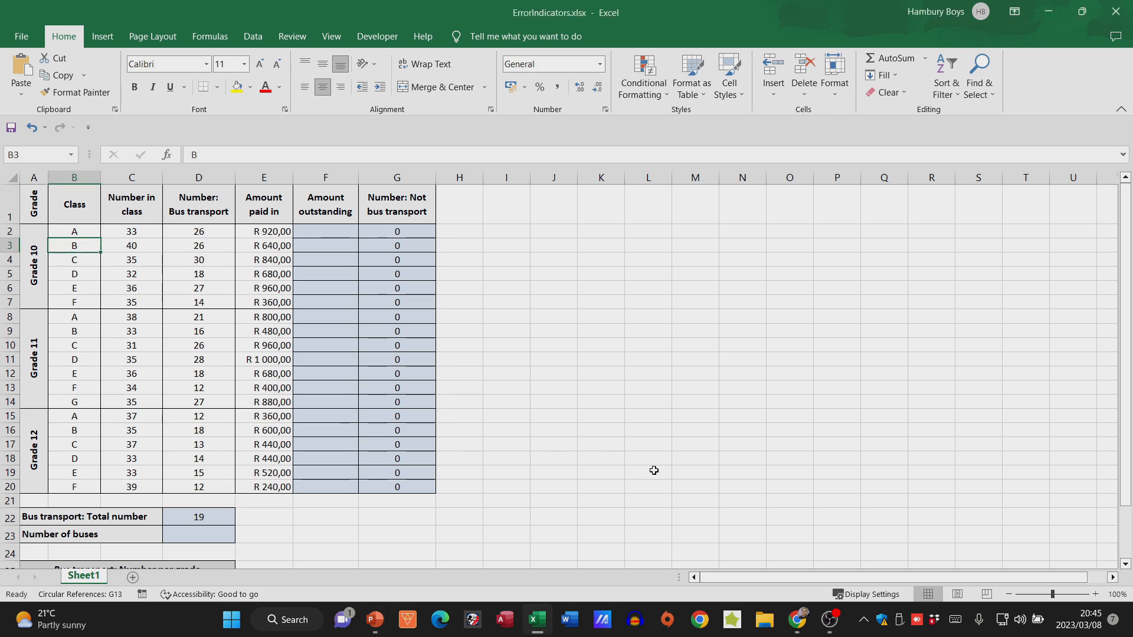
click(1095, 594)
click(1095, 594)
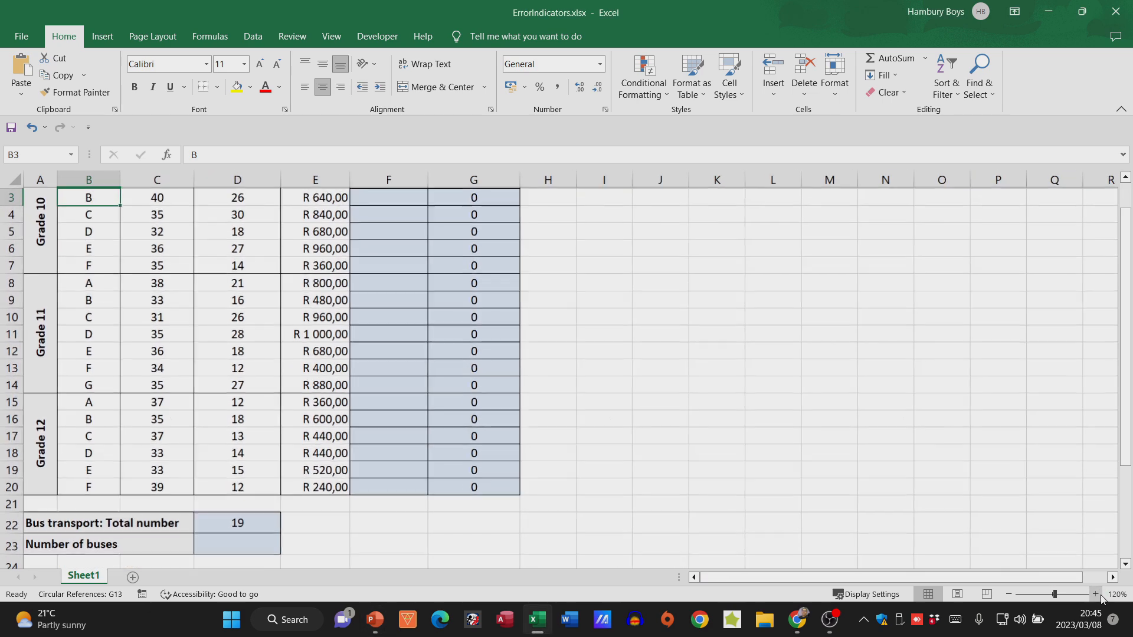
click(1095, 594)
click(1095, 594)
click(1095, 594)
click(1095, 594)
scroll(891, 470, up, 1)
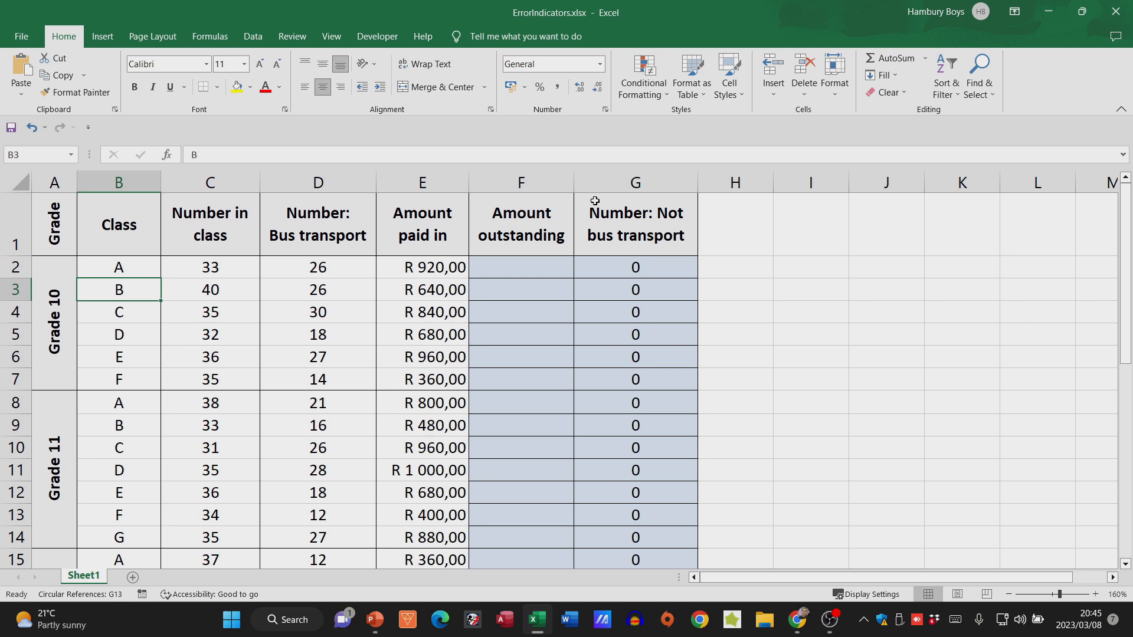
click(535, 187)
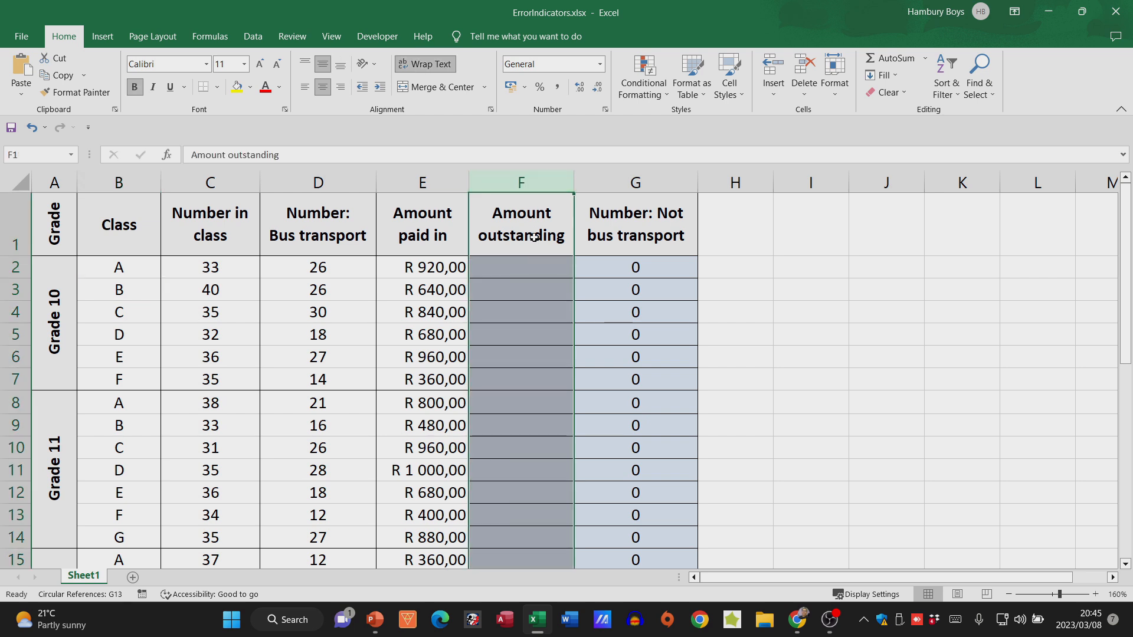
click(532, 271)
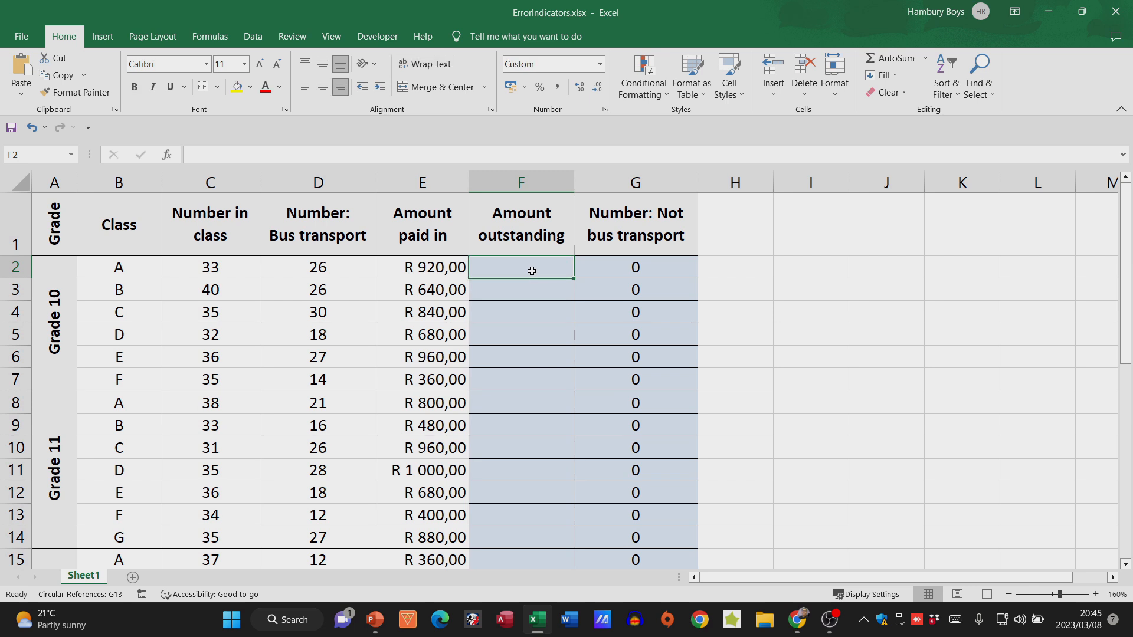
click(241, 265)
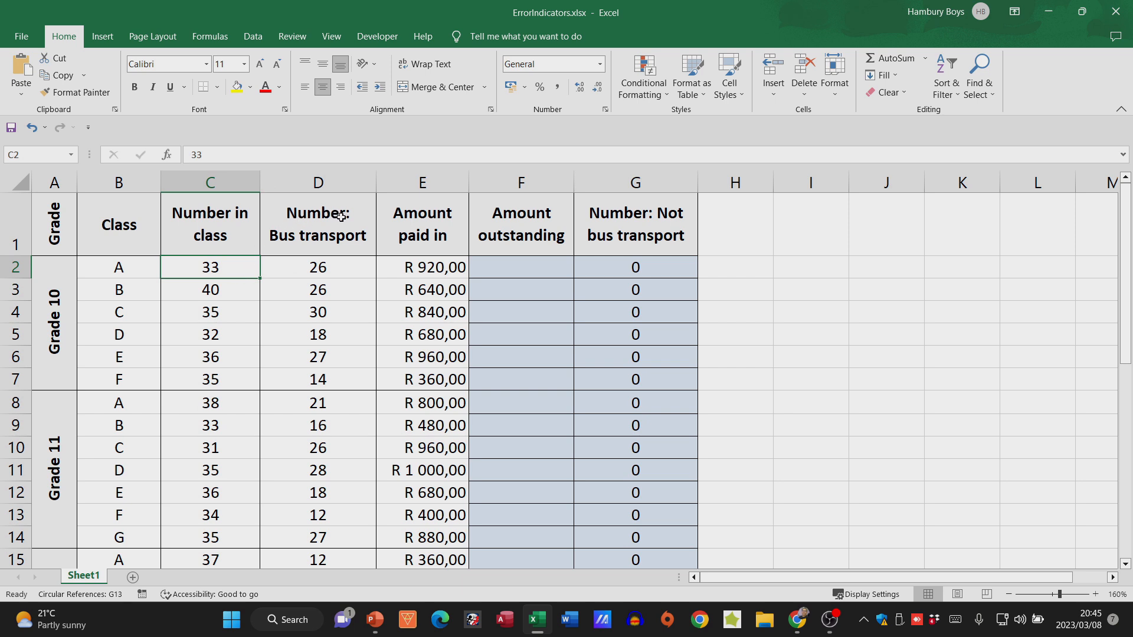
click(335, 267)
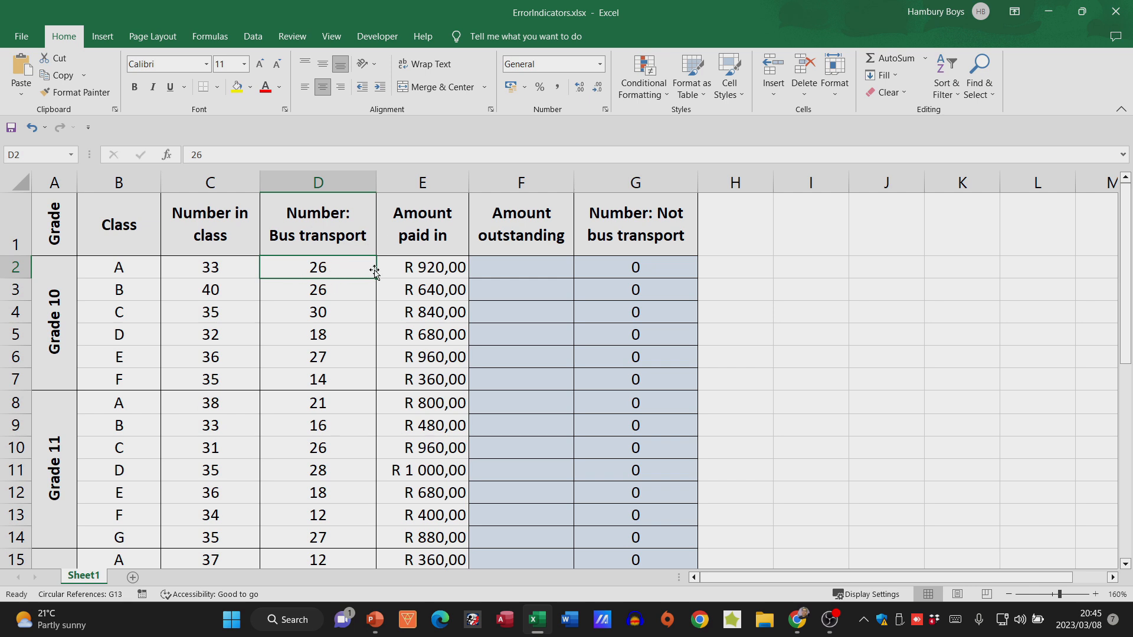
- Calculate the amount outstanding for Grade 10 class A in F2 with the formula =(D2*40)-E2
click(503, 270)
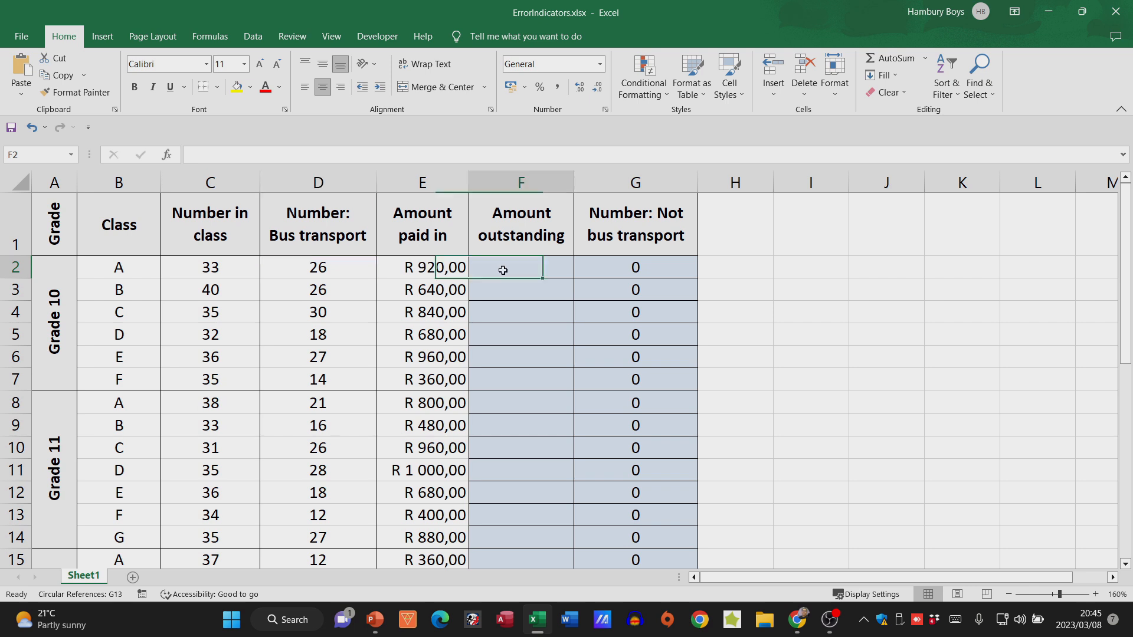
text(=()
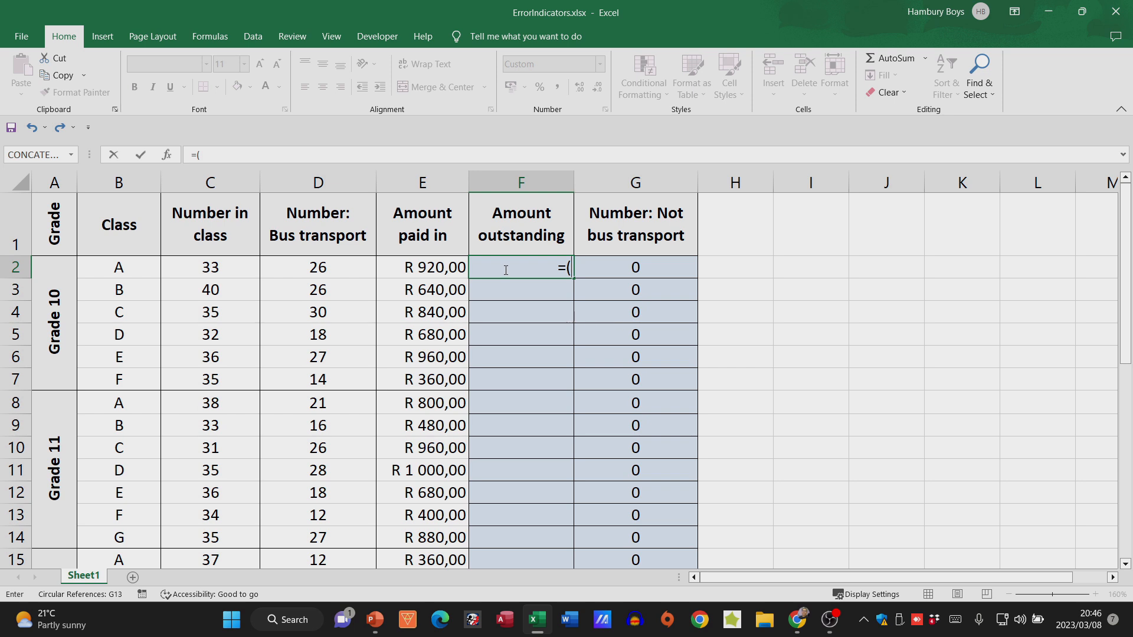
click(339, 269)
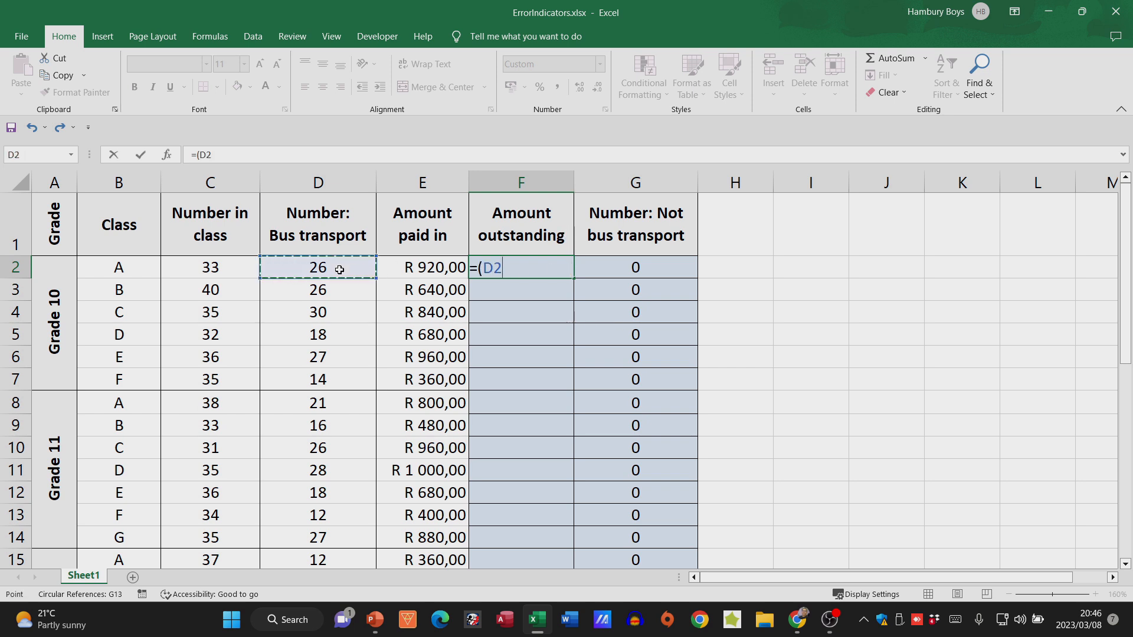
text(*40)-)
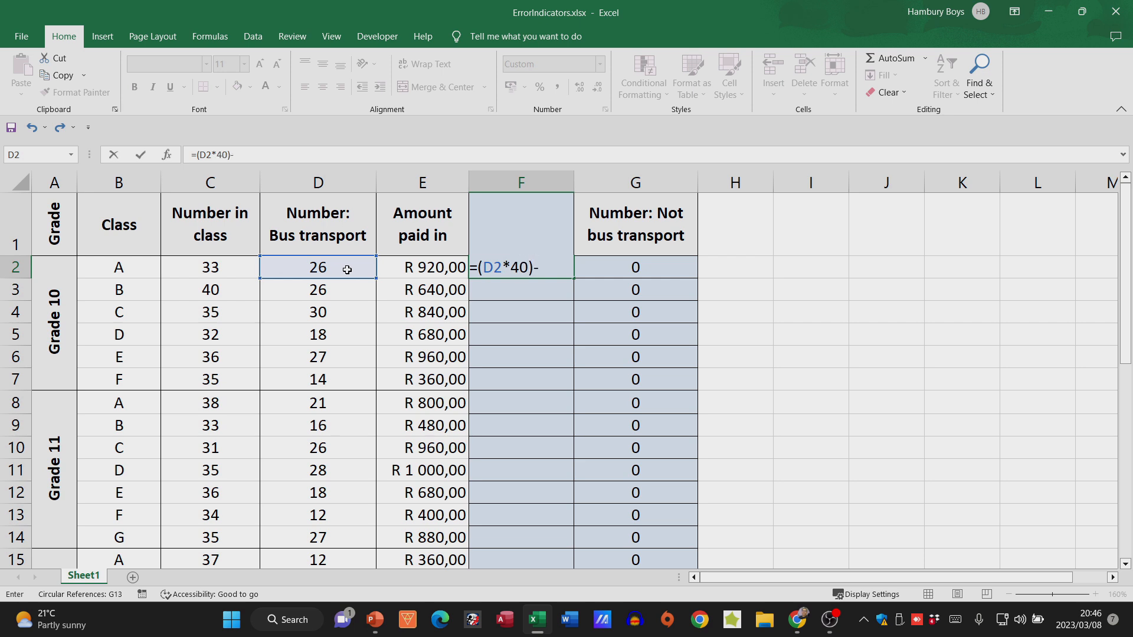
click(440, 270)
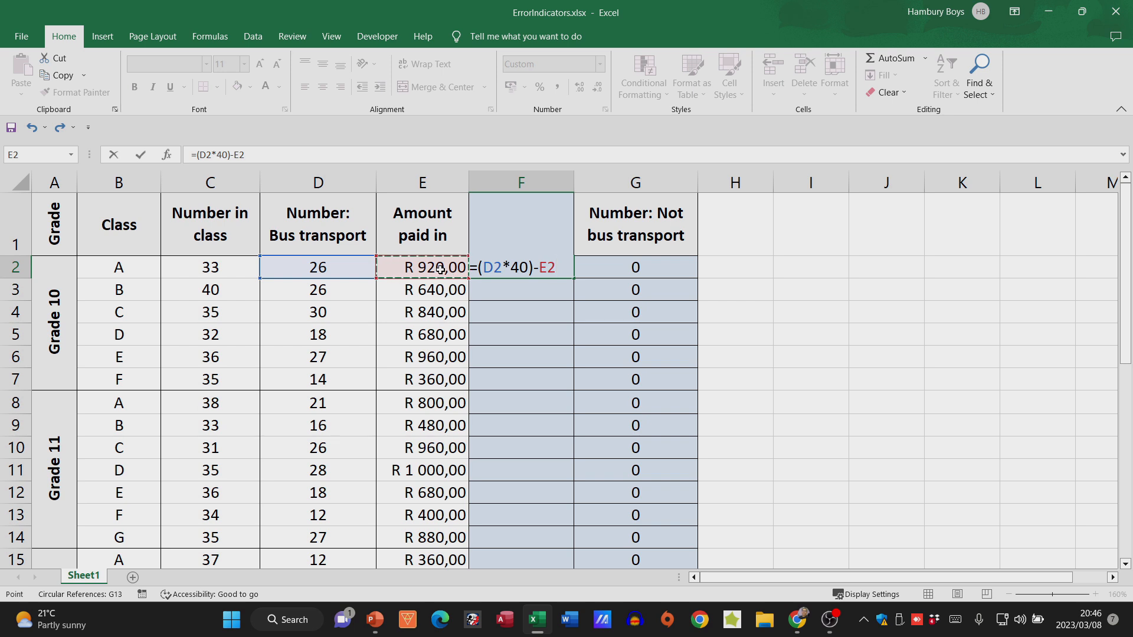
key(Return)
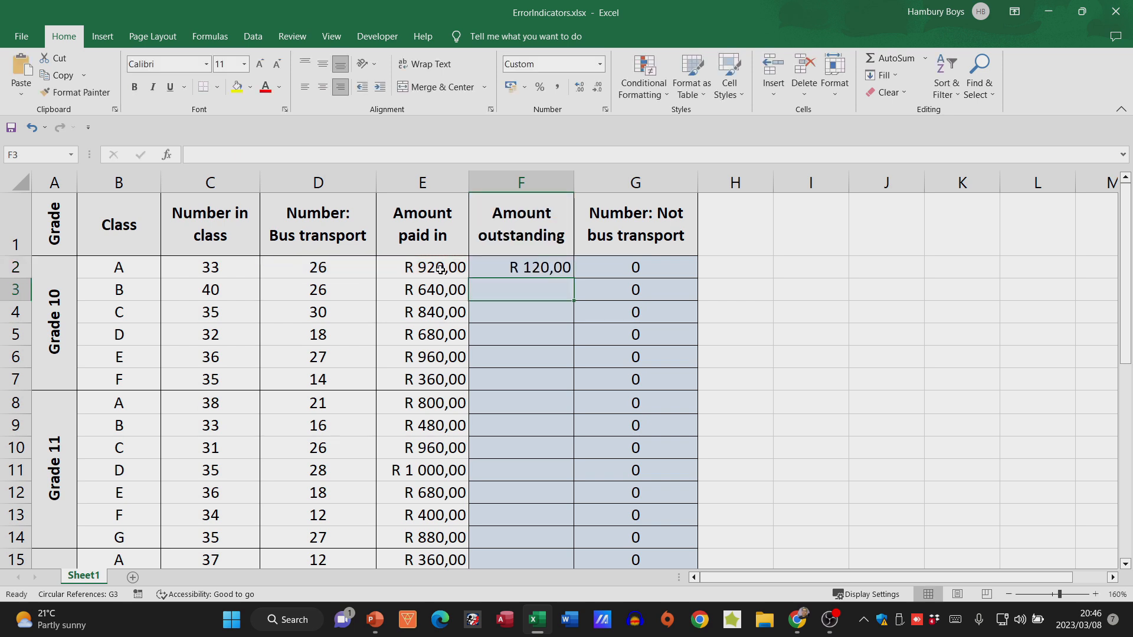
- Copy the Amount outstanding formula from F2 down through F20 for all remaining classes
click(559, 270)
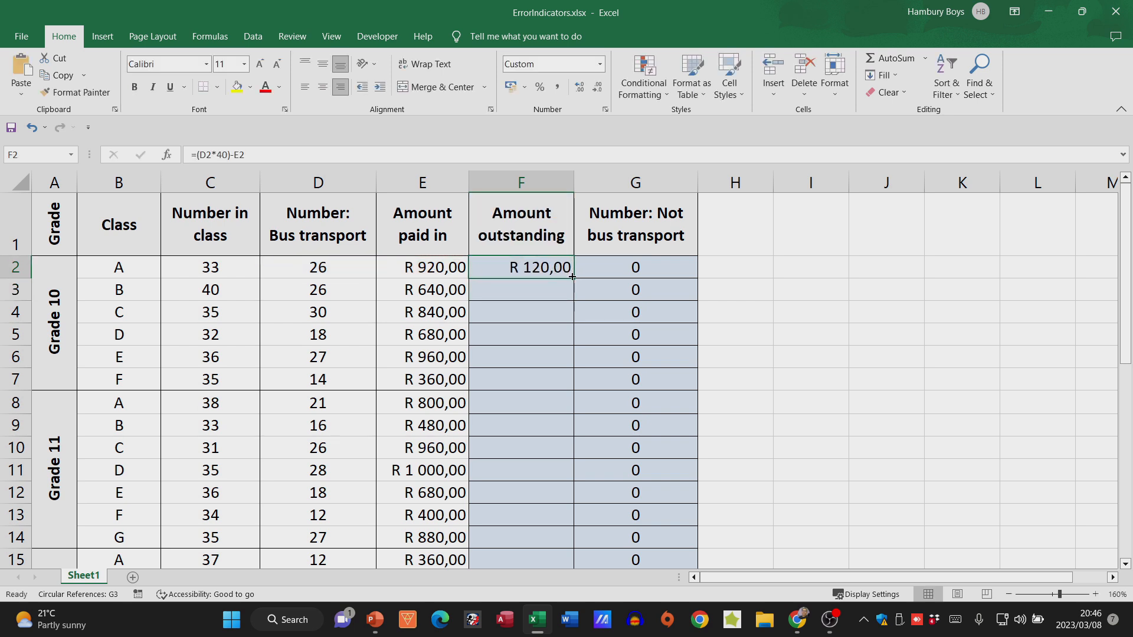
drag(571, 278, 554, 523)
scroll(548, 501, up, 2)
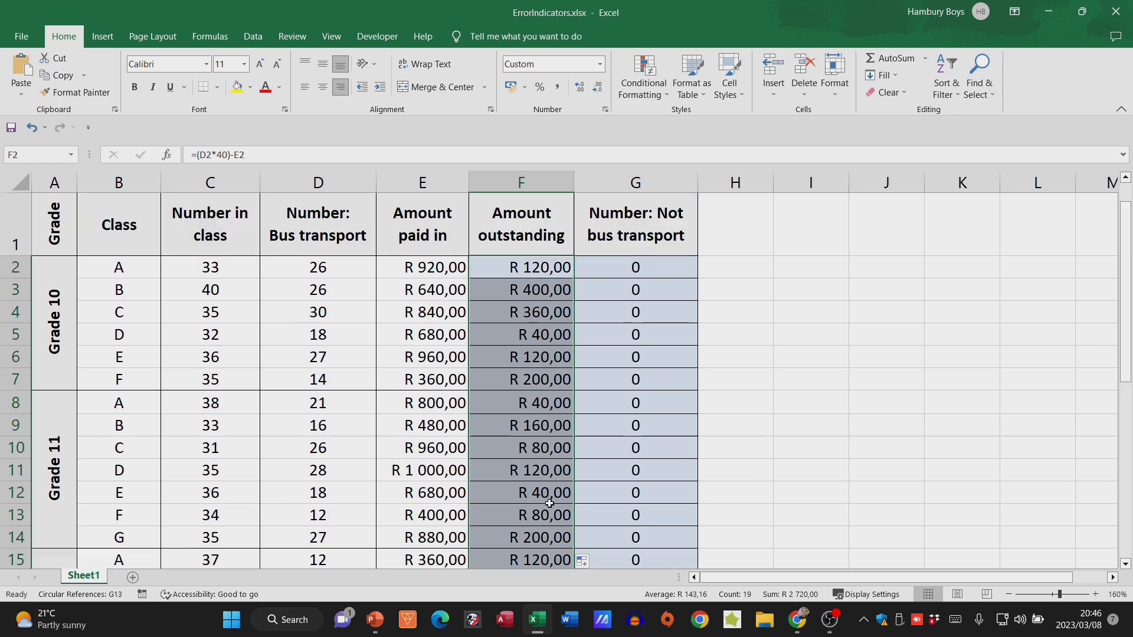
- Replace the circular formula in G2 with =C2-D2 to subtract the bus transport number from the class size
click(651, 294)
click(650, 267)
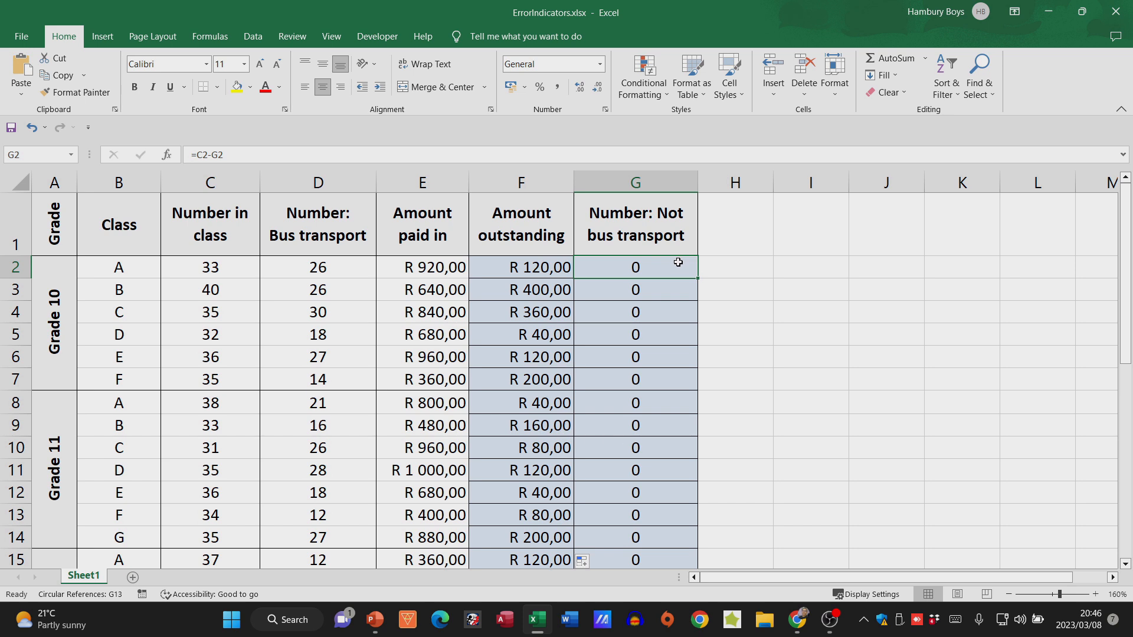
click(660, 185)
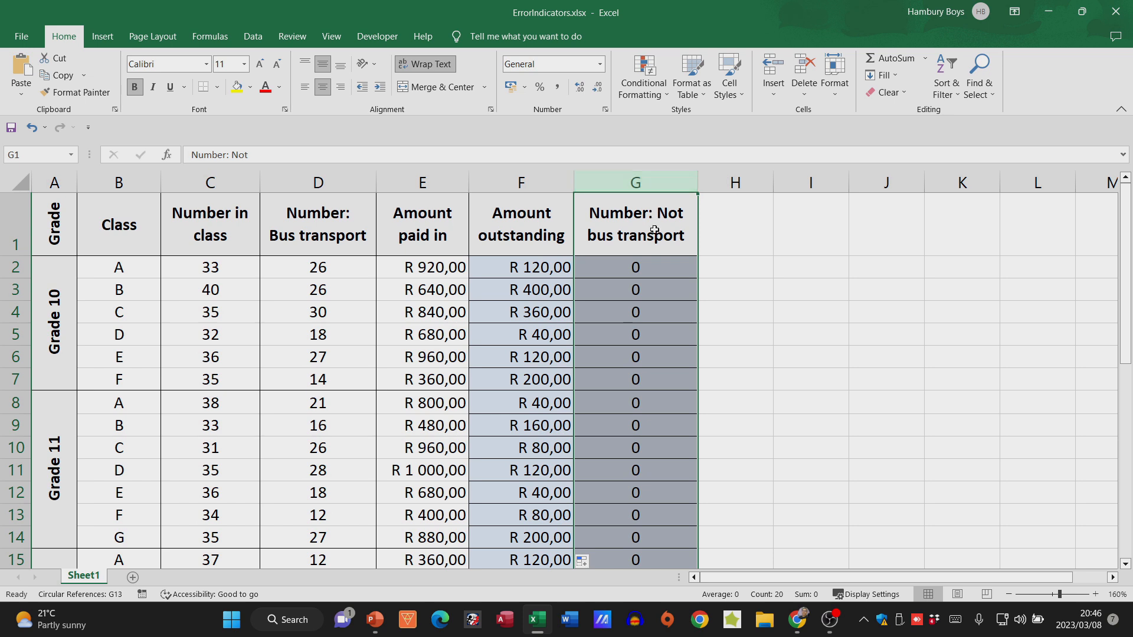
click(344, 269)
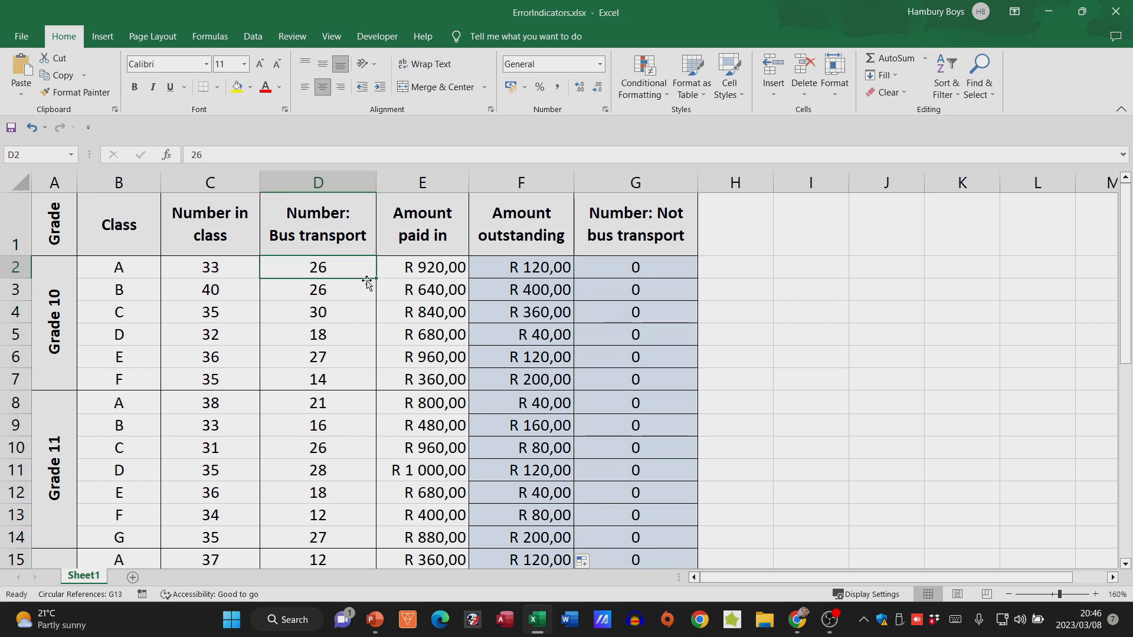
click(222, 272)
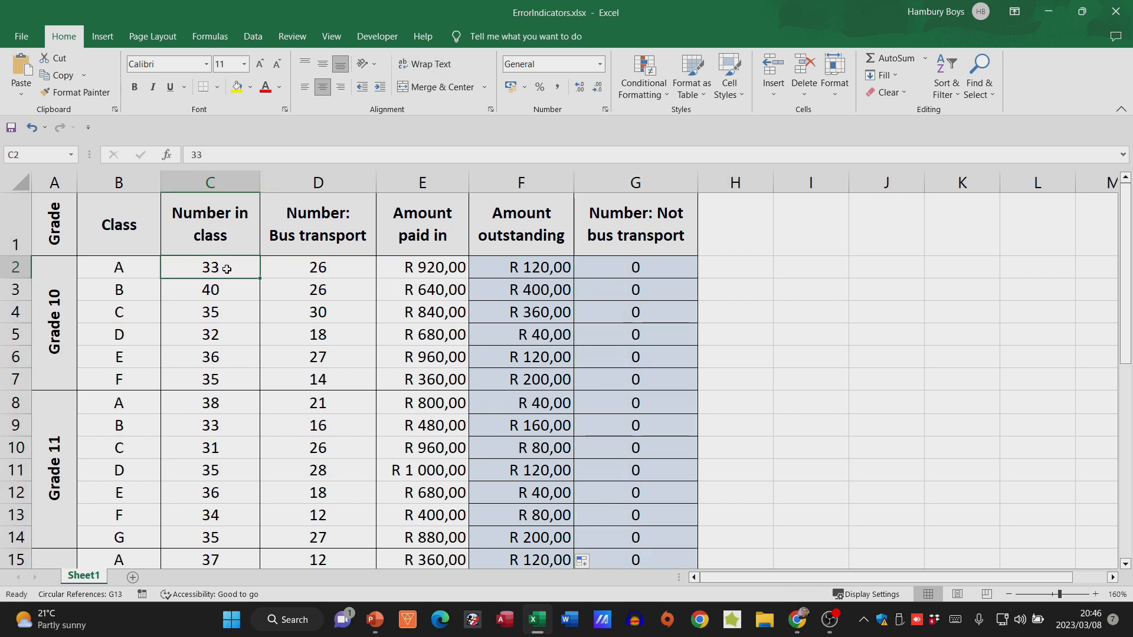
click(295, 271)
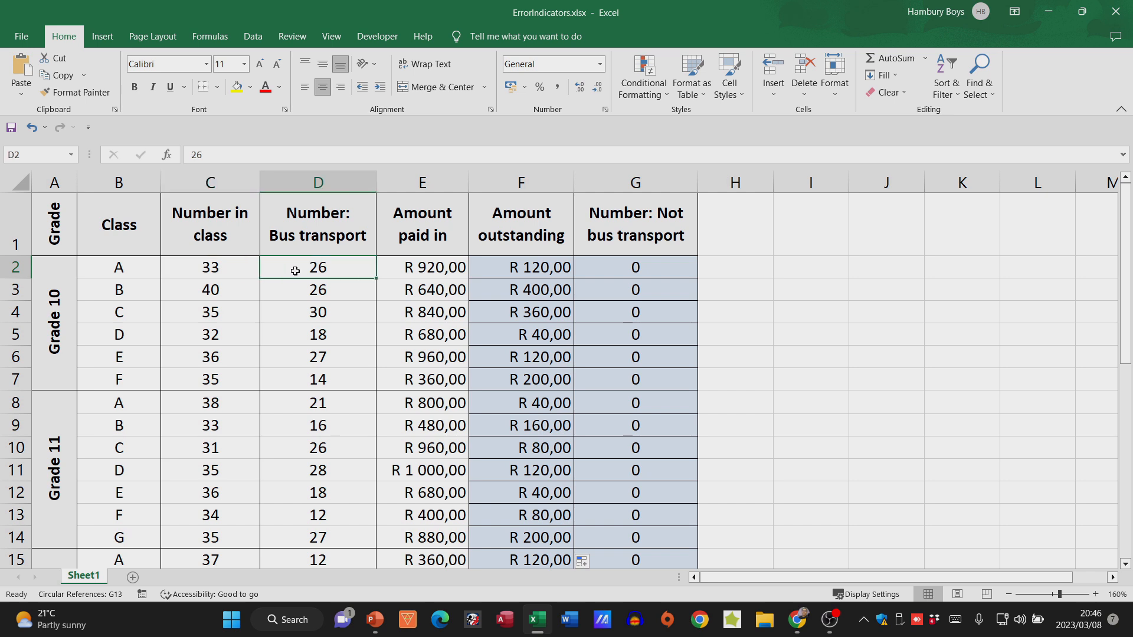
click(625, 270)
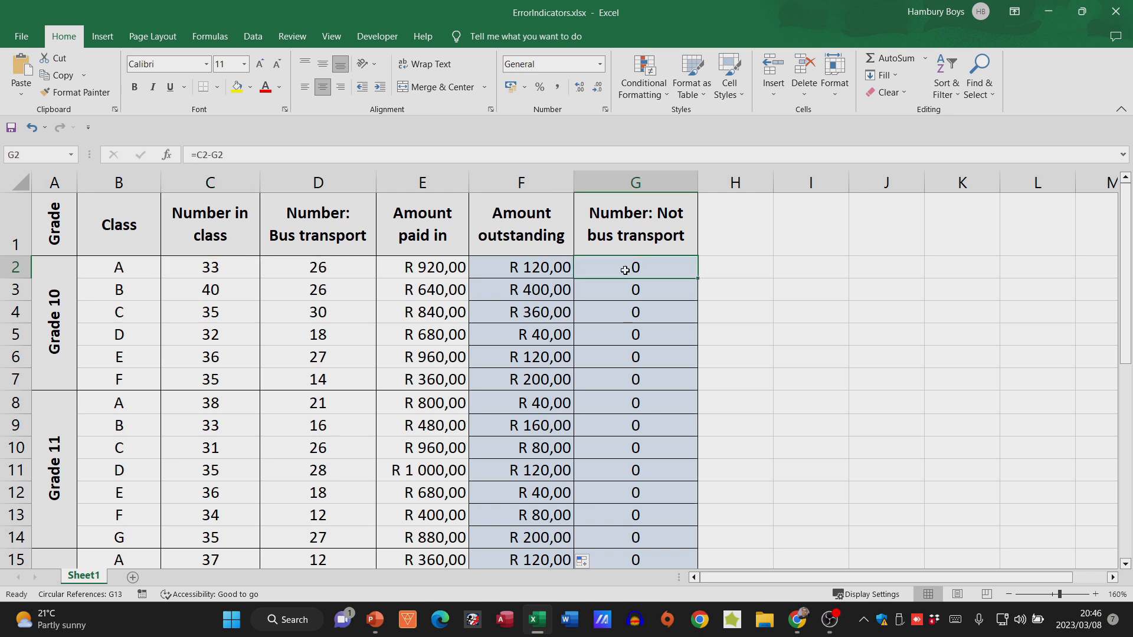
text(=)
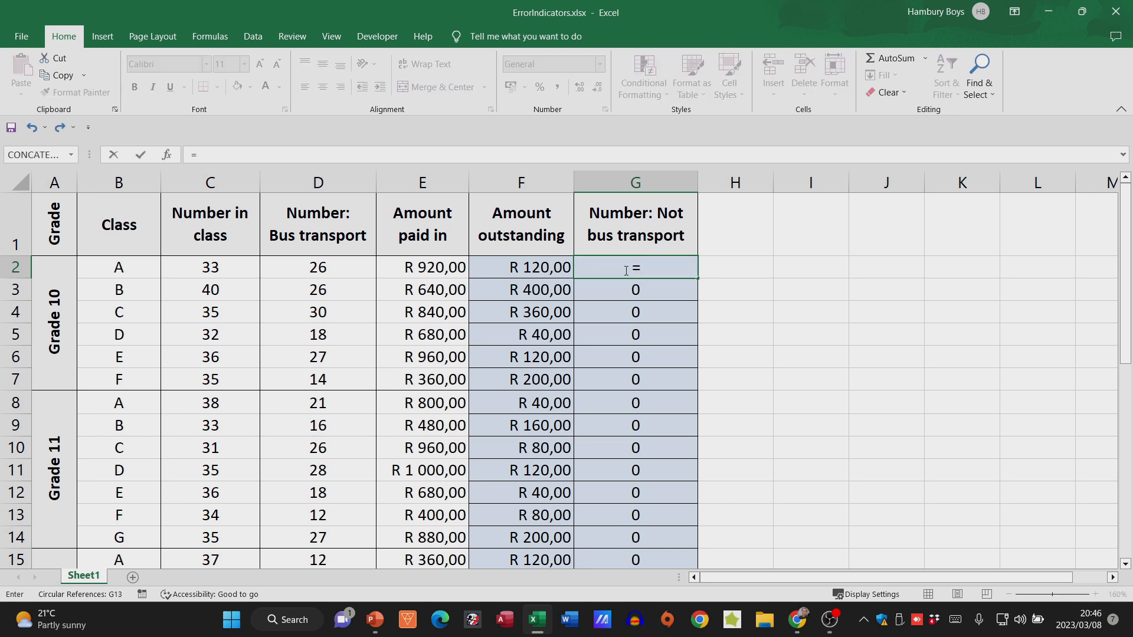
click(229, 267)
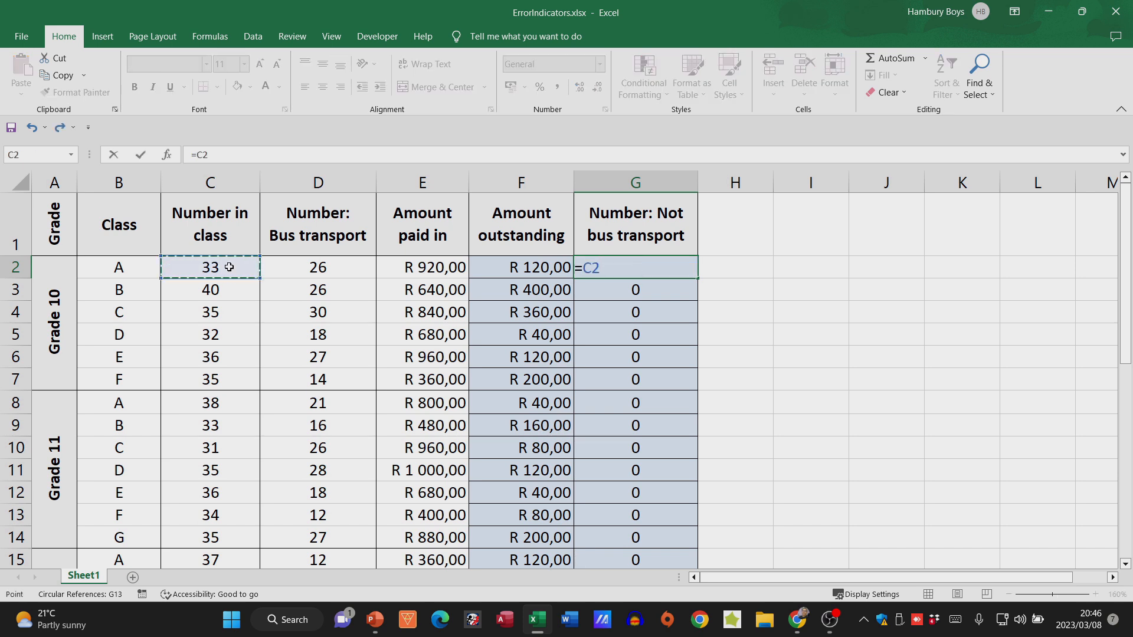
text(-2)
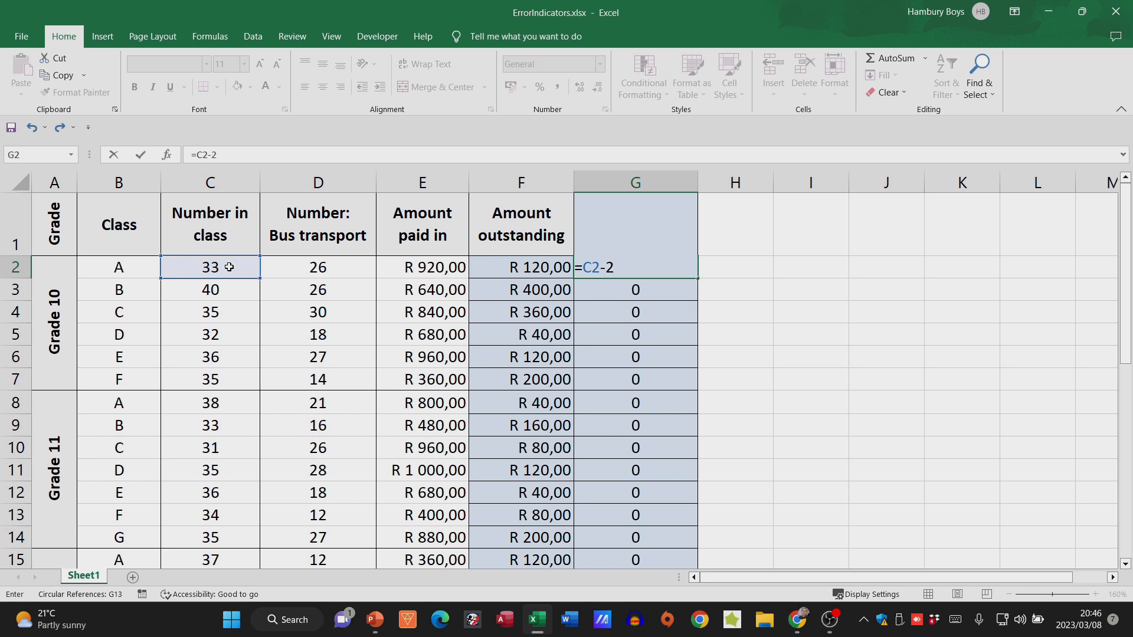
key(BackSpace)
click(298, 276)
key(Return)
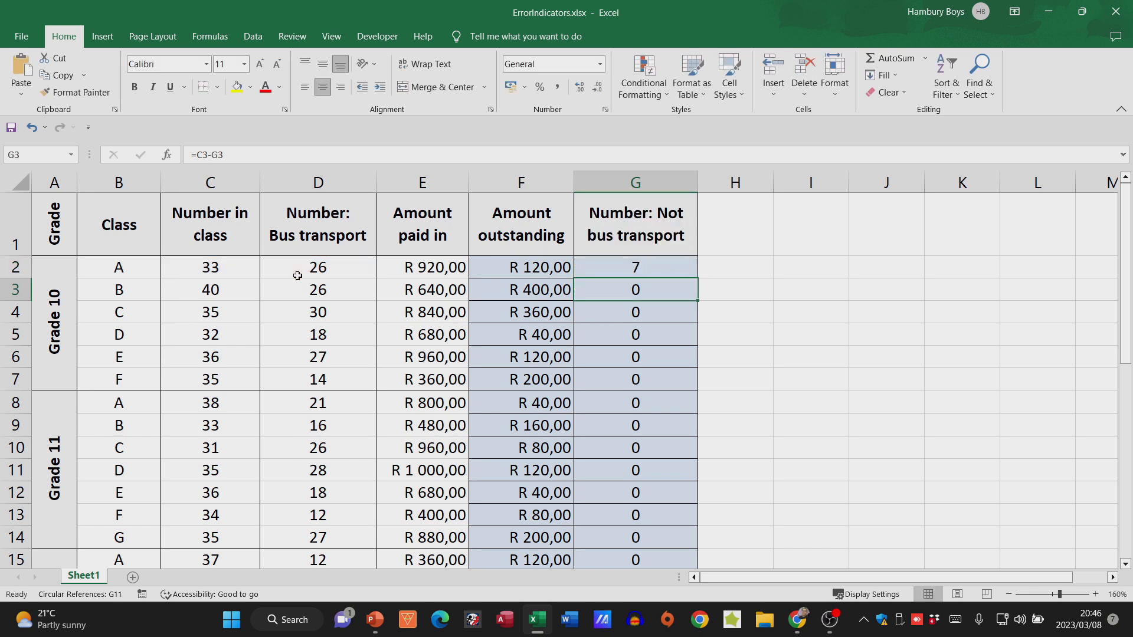
- Copy the corrected formula in G2 down the Number: Not bus transport column through G20
click(637, 262)
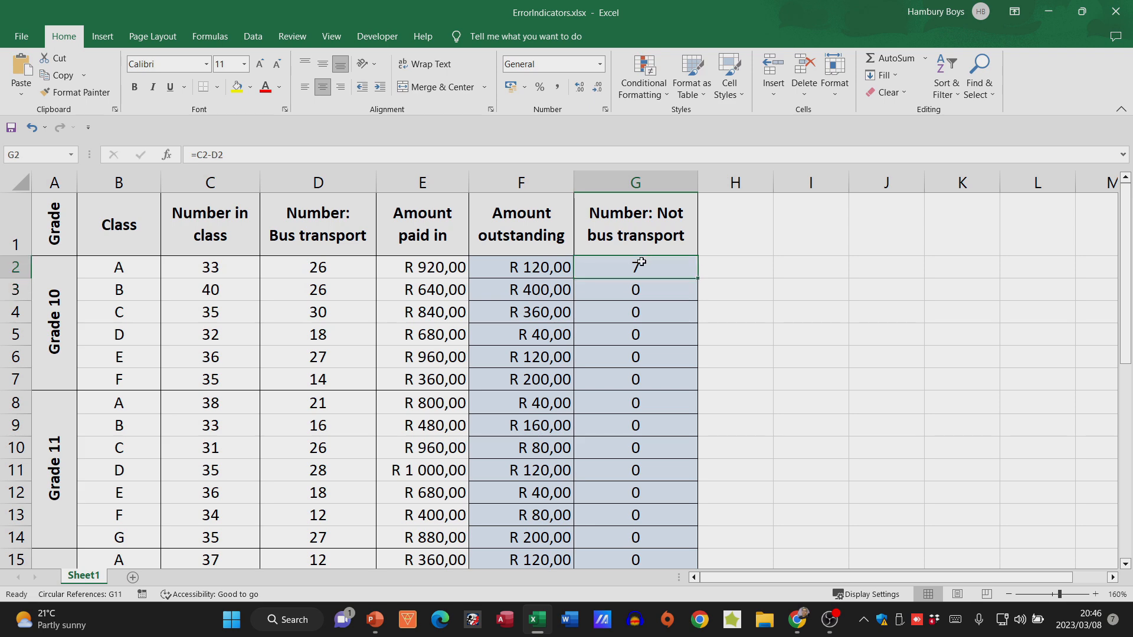
drag(698, 277, 687, 525)
scroll(713, 467, up, 2)
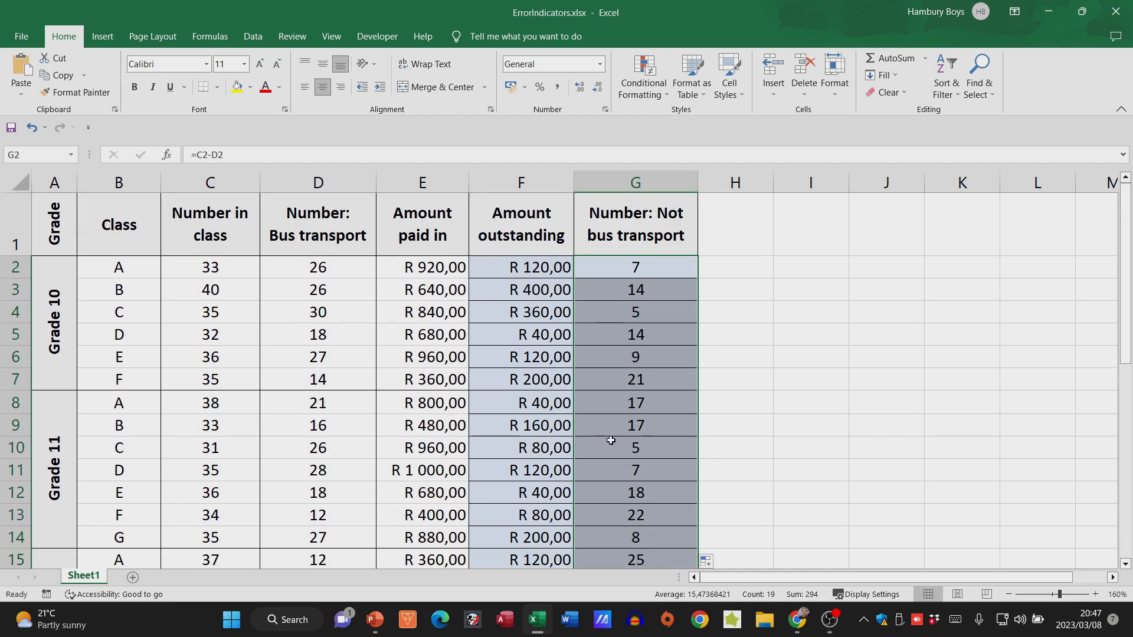
- Correct the bus transport total in D22 by replacing the COUNT function with SUM, giving =SUM(D2:D20)
scroll(566, 439, down, 6)
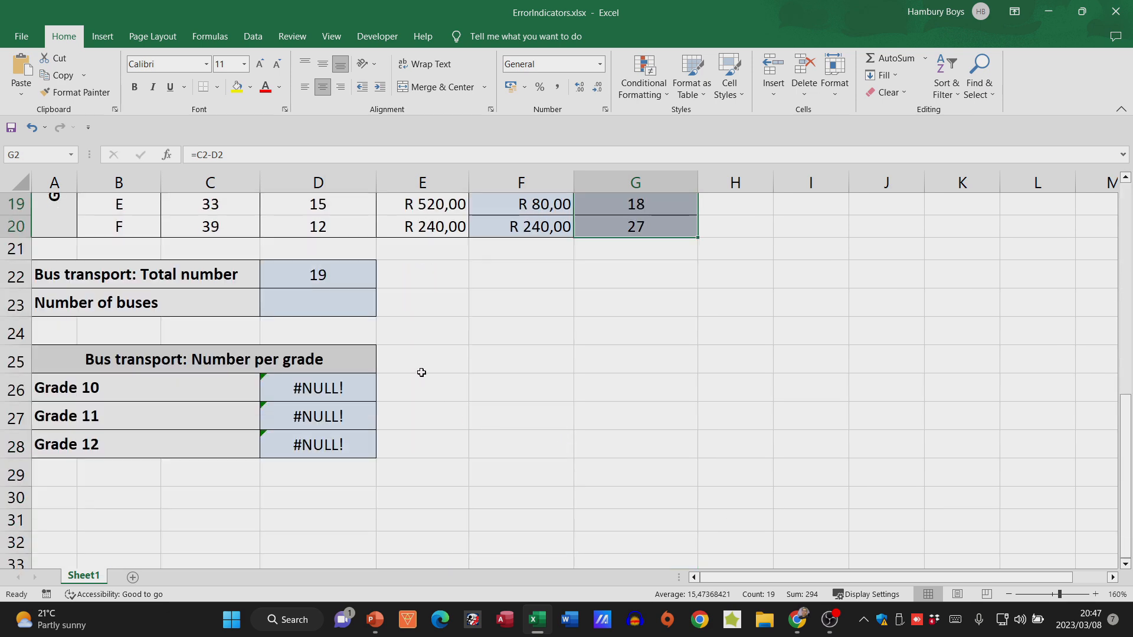
click(328, 277)
scroll(459, 408, up, 2)
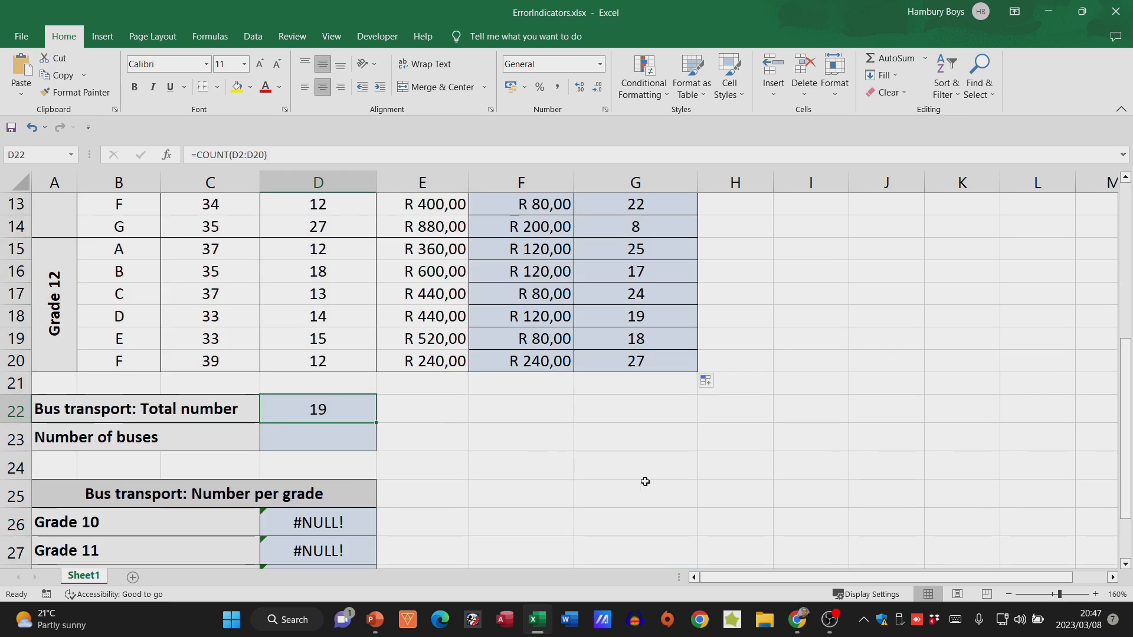
click(1010, 595)
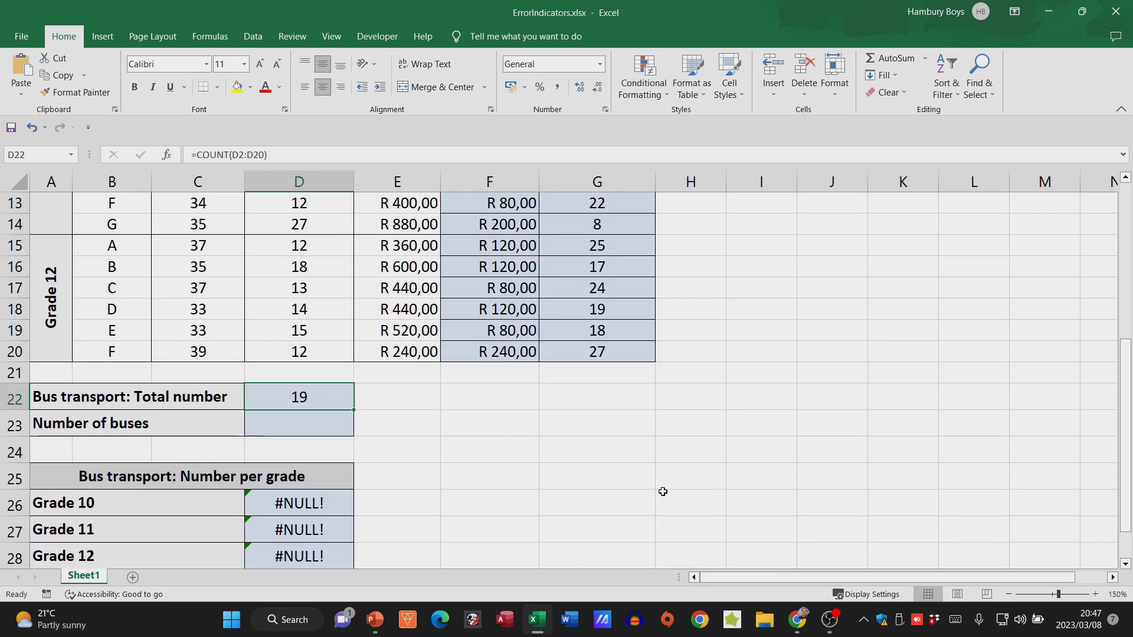
scroll(498, 498, up, 4)
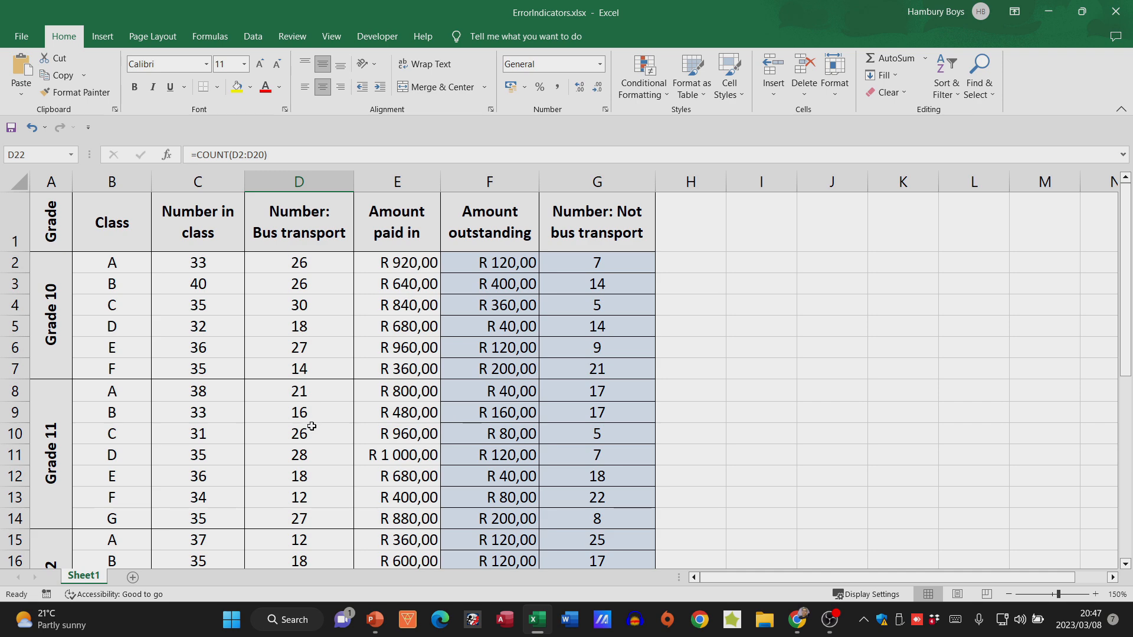
scroll(312, 426, down, 4)
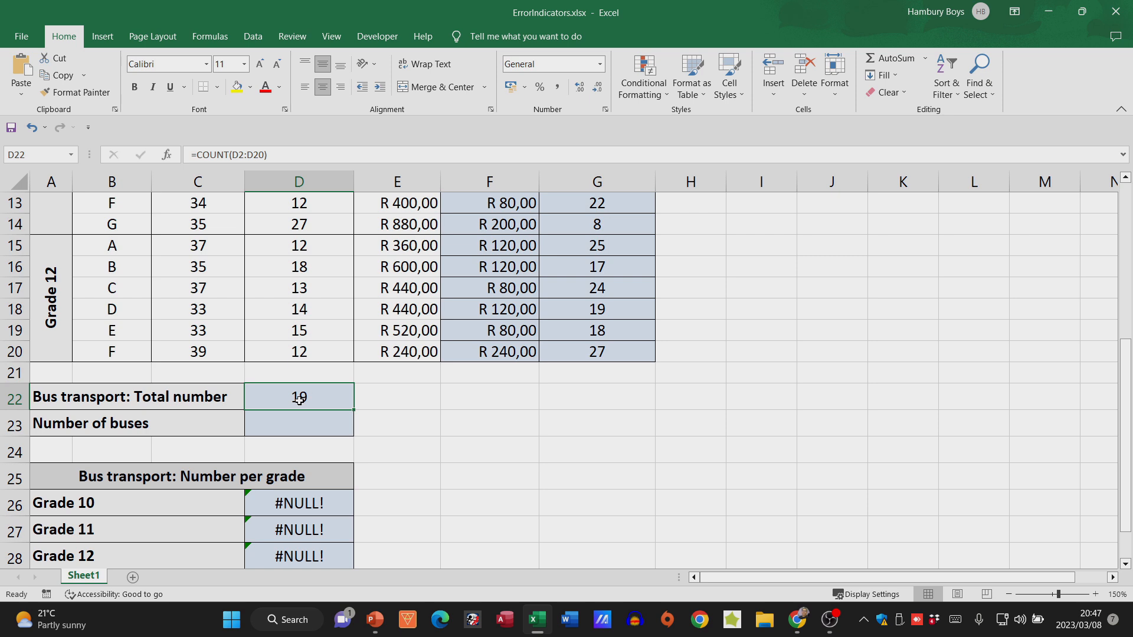
double_click(299, 399)
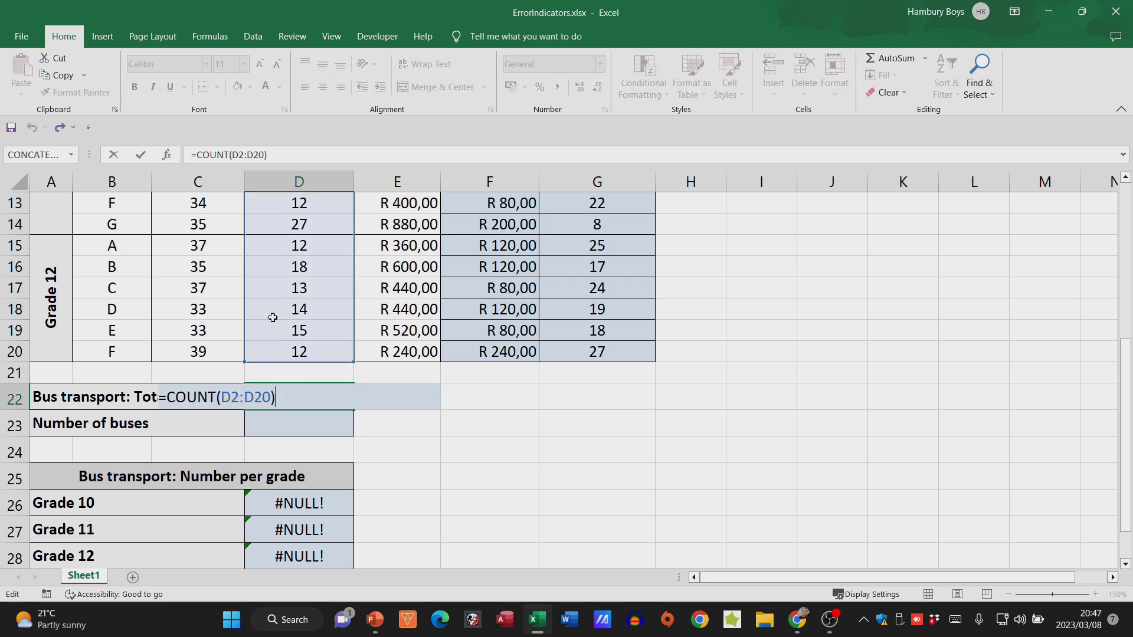
click(218, 398)
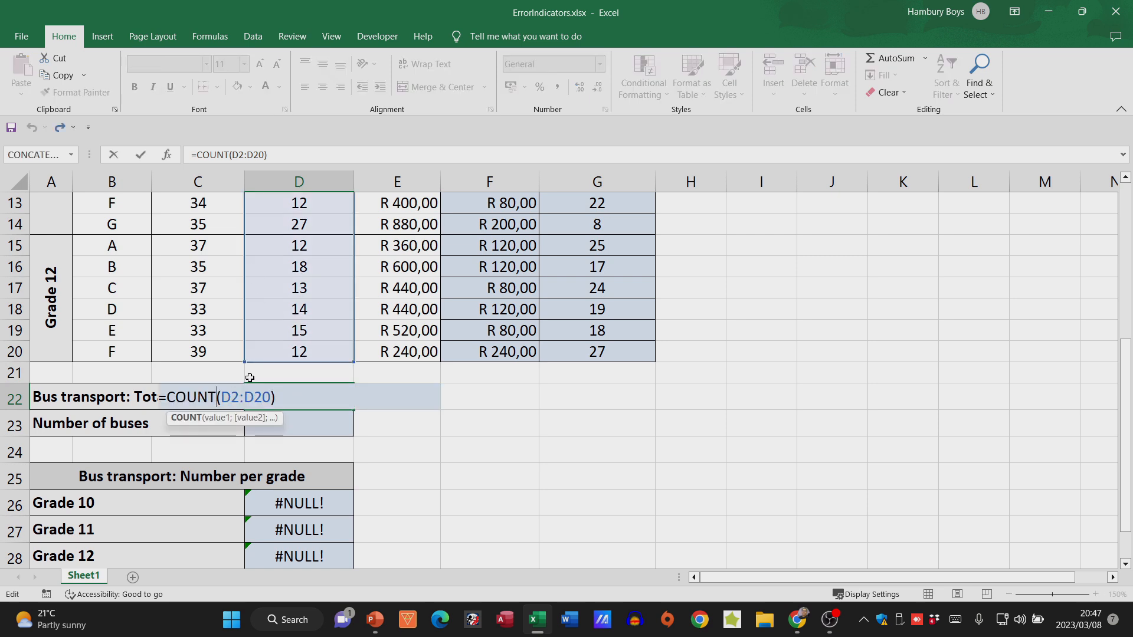
key(BackSpace)
key(BackSpace)
key(BackSpace)
key(BackSpace)
key(BackSpace)
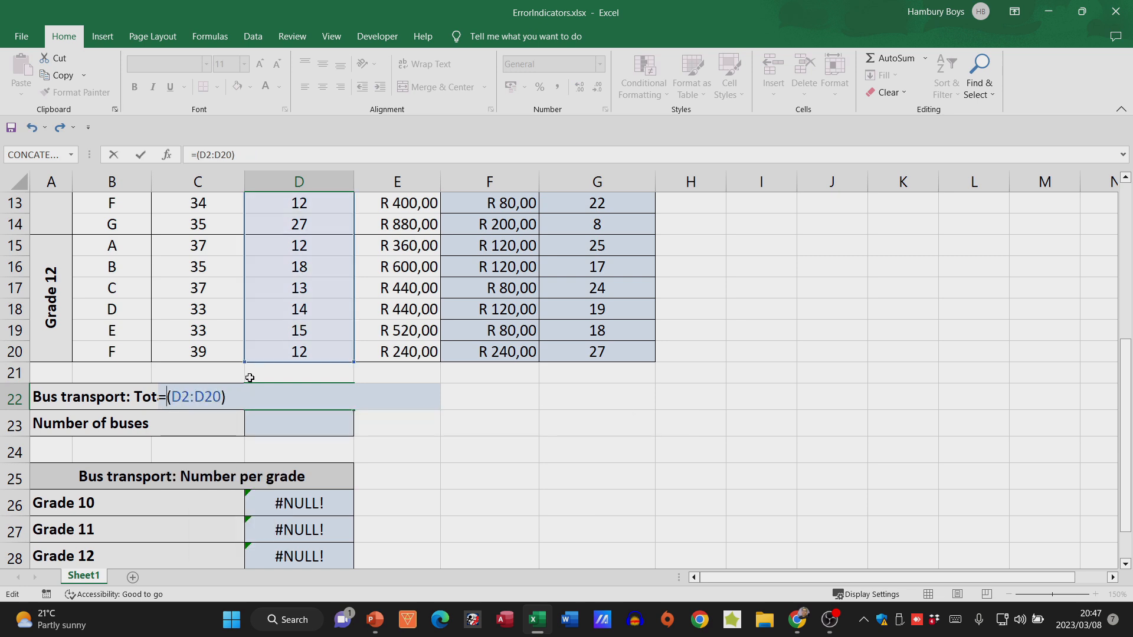
text(sum)
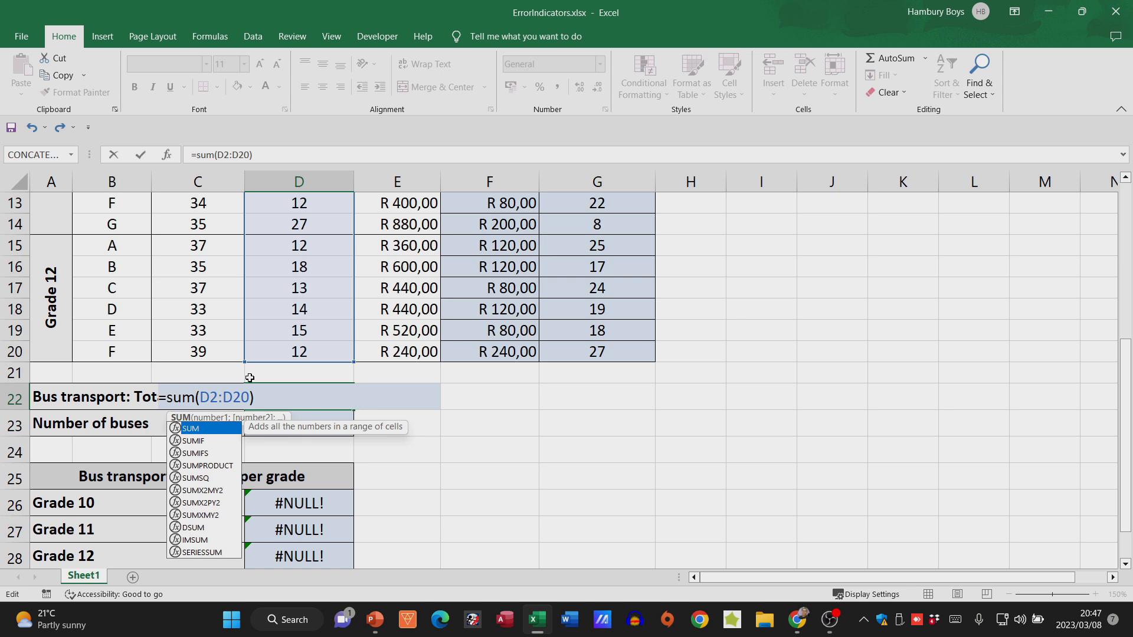
key(Return)
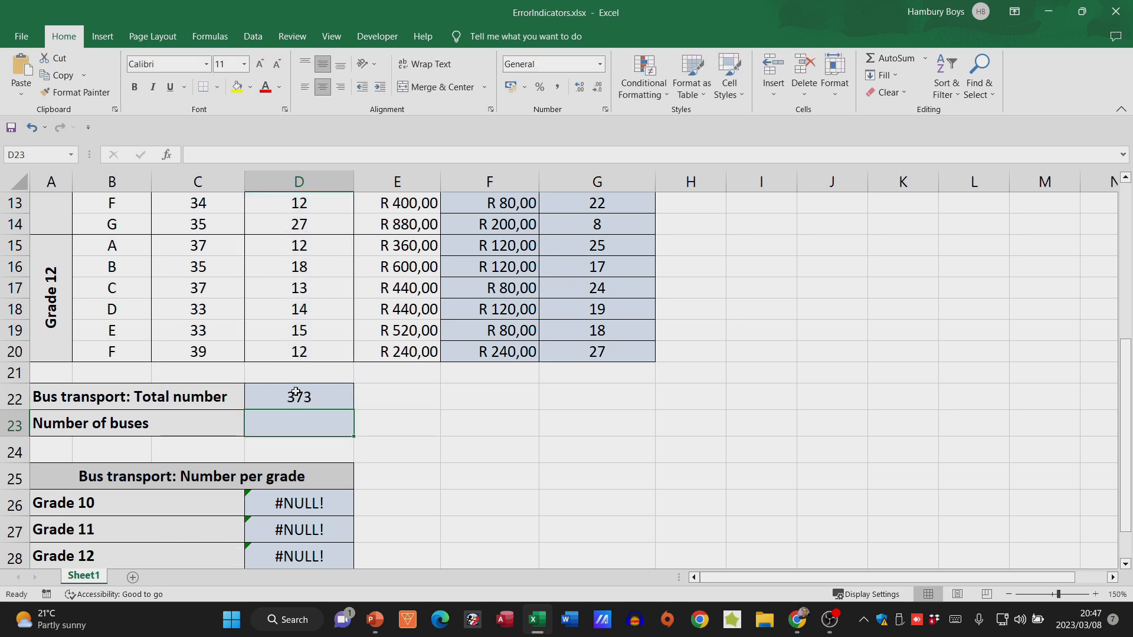
click(332, 399)
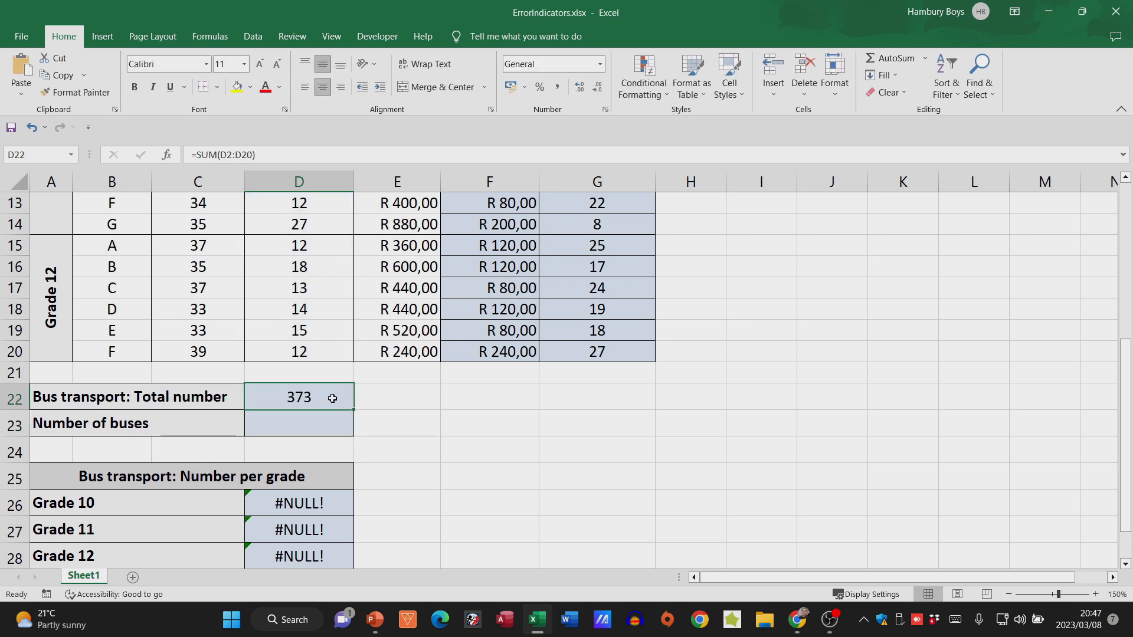
- Calculate the number of buses in D23 by dividing the bus transport total by 60 with =D22/60
click(325, 432)
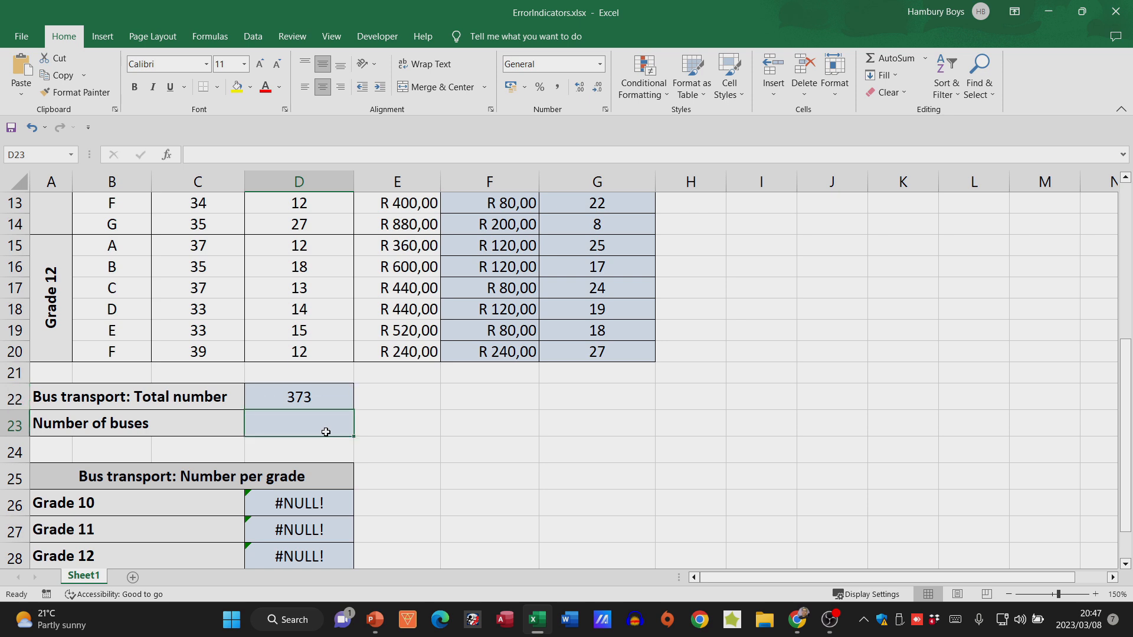
text(=)
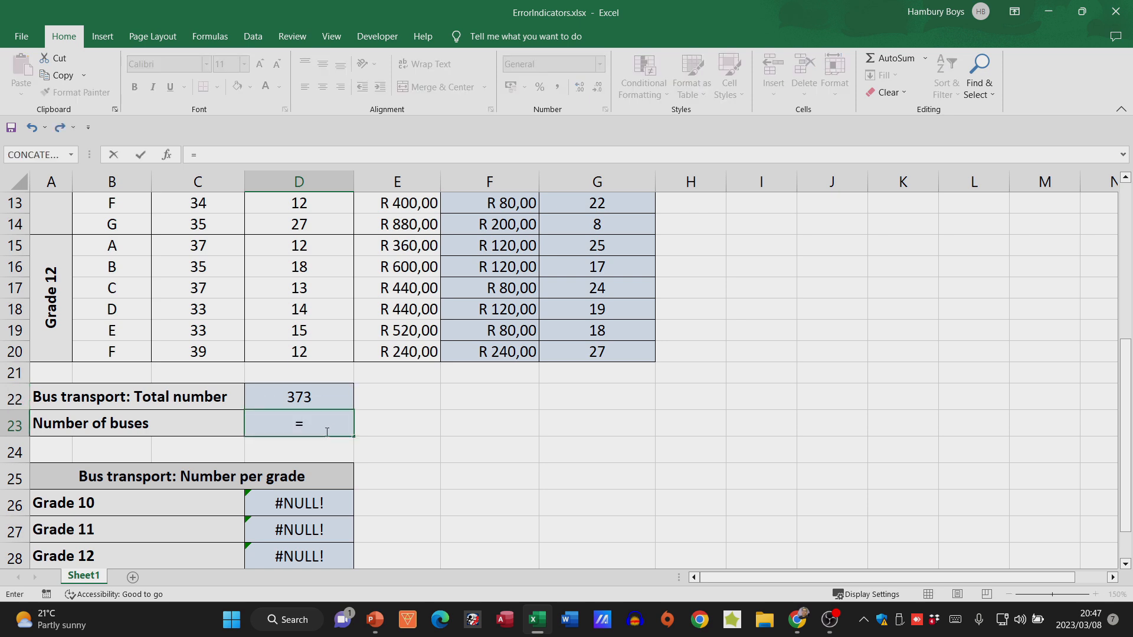
click(307, 400)
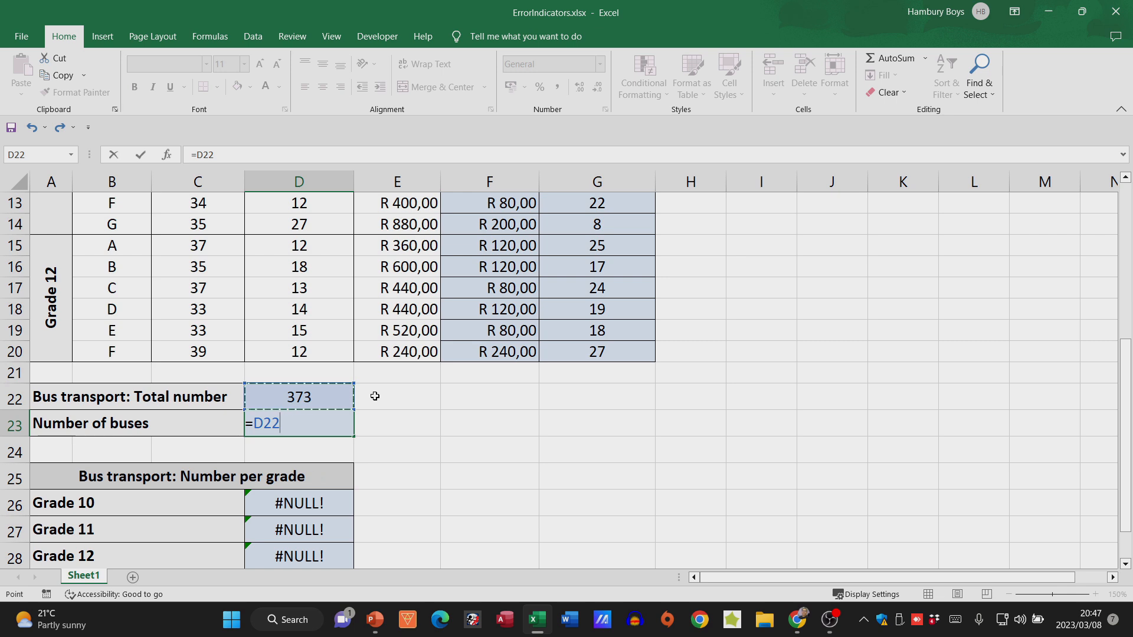
text(/60)
key(Return)
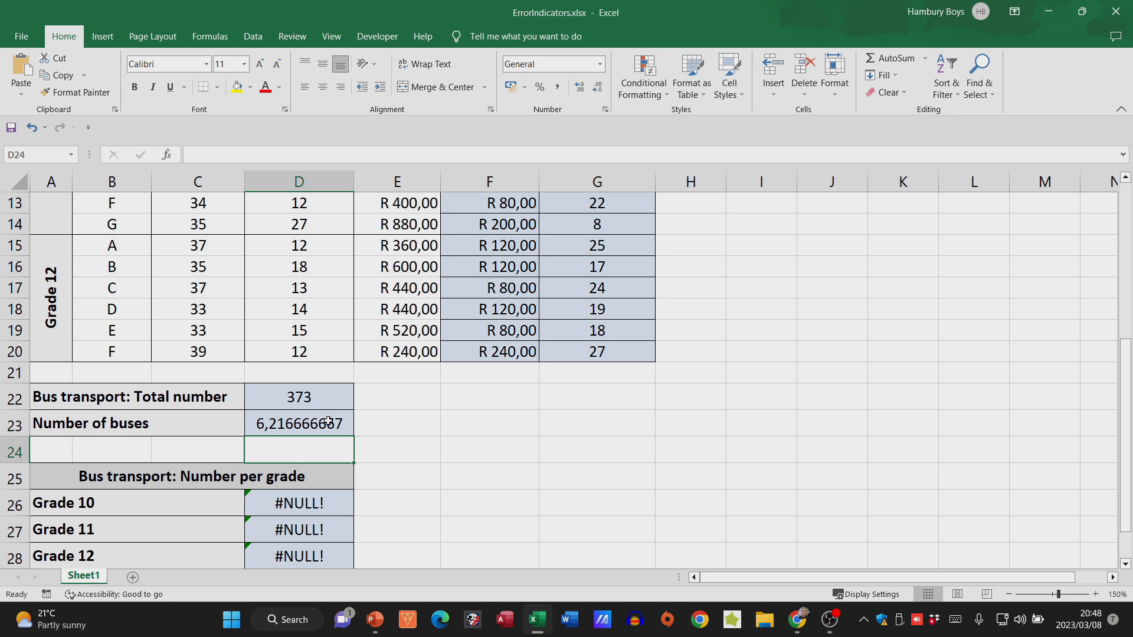
- Edit the Number of buses formula in D23 to enclose the division D22/60 in parentheses
double_click(267, 425)
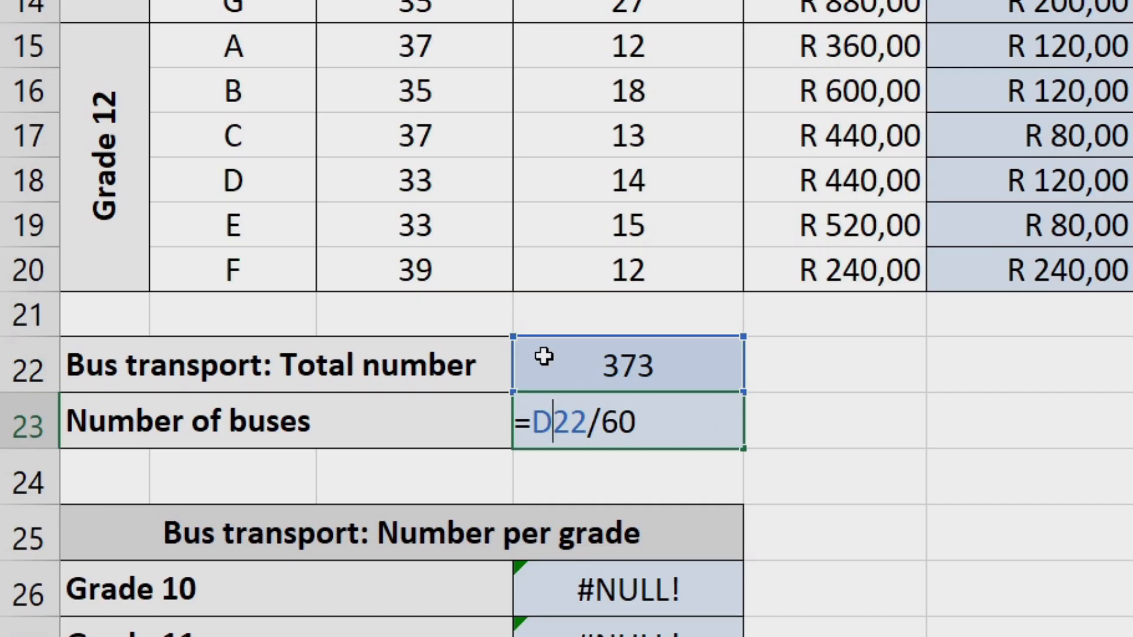
key(Left)
text(()
key(Right)
key(Right)
key(Right)
key(Right)
key(Right)
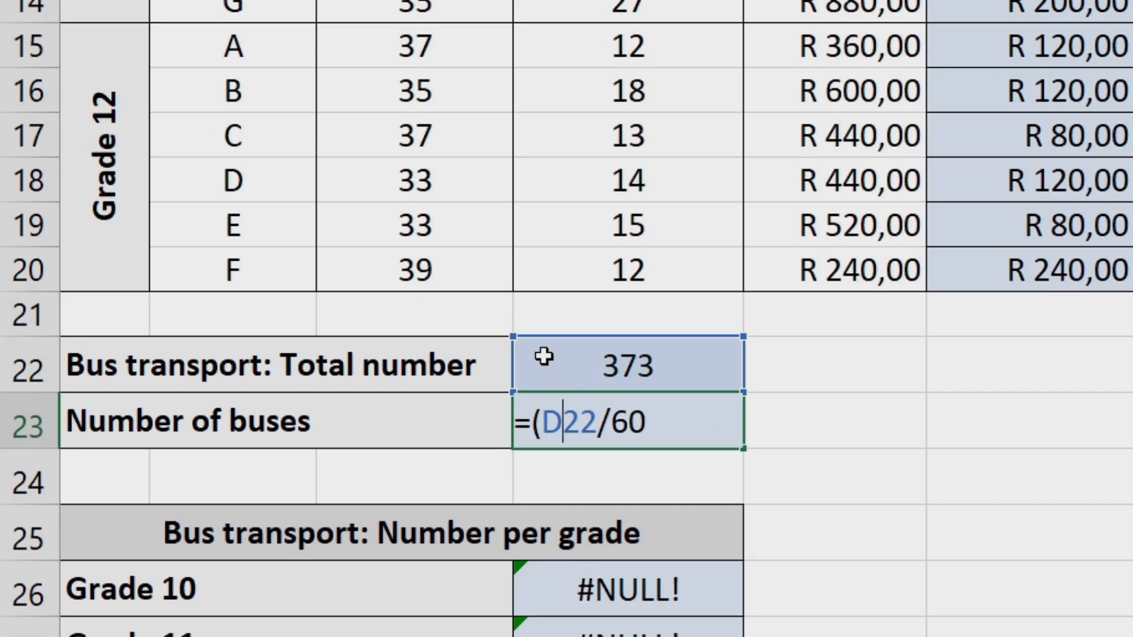
key(Right)
text())
- Round the number of buses up to a whole number by completing the D23 formula as =ROUNDUP((D22/60);0)
key(Left)
key(Left)
key(Left)
key(Left)
key(Left)
key(Left)
key(Left)
key(Left)
text(roundup)
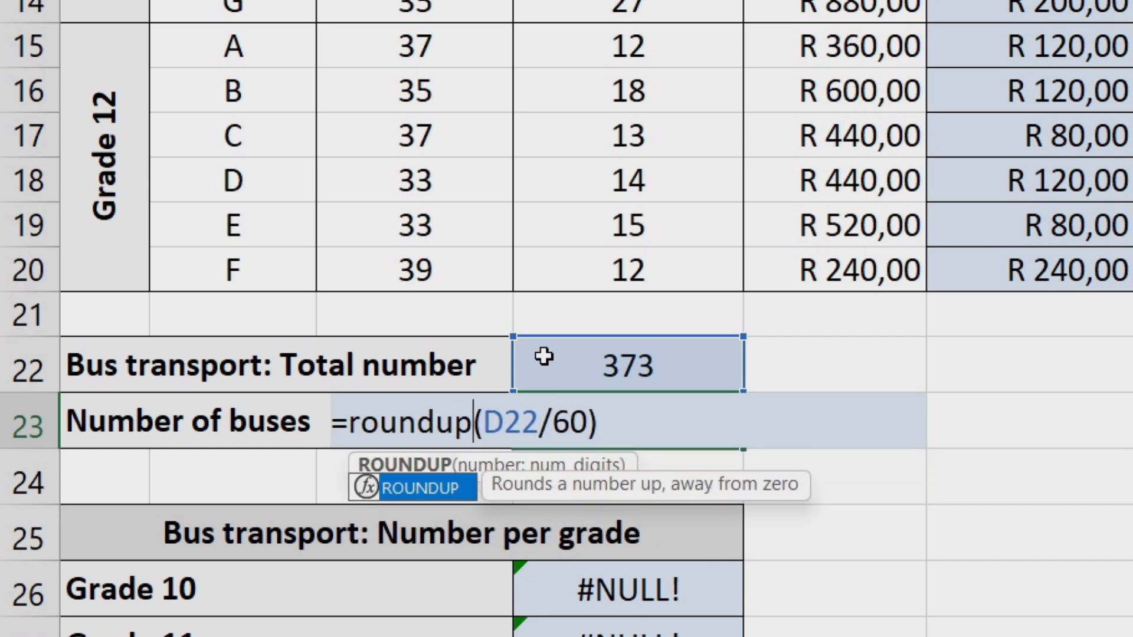
text(()
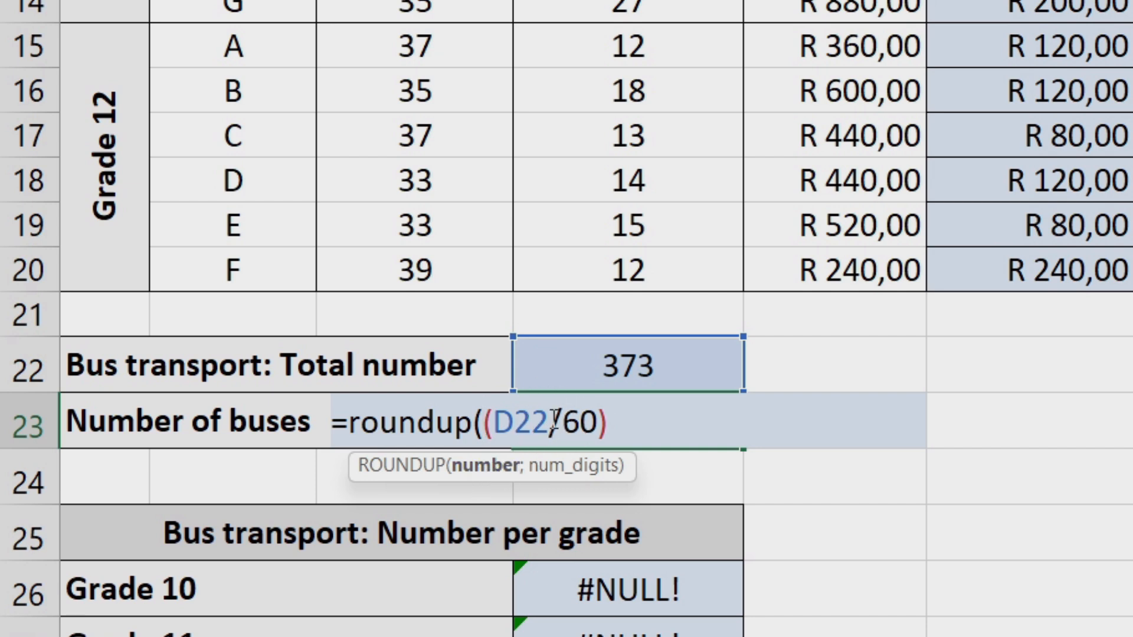
click(617, 424)
text(;)
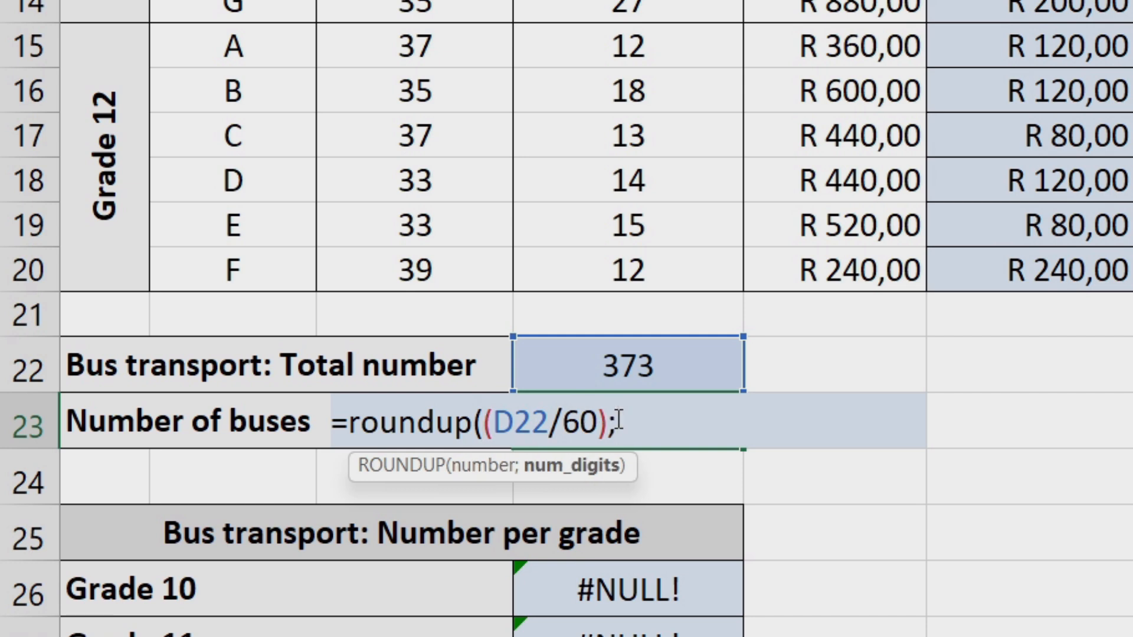
text(0))
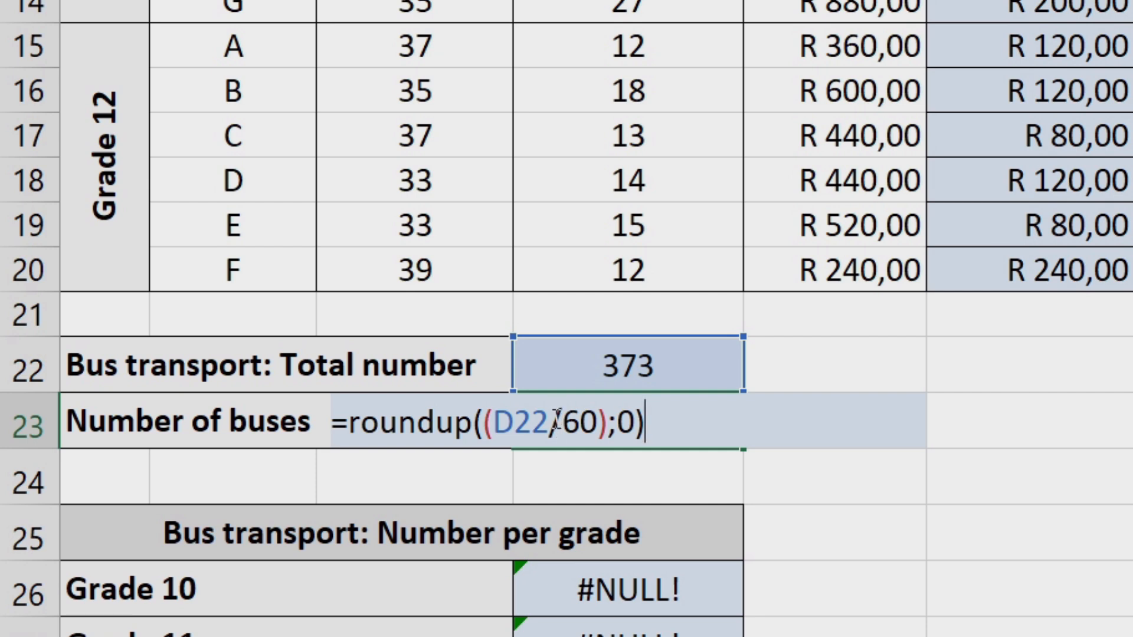
key(Return)
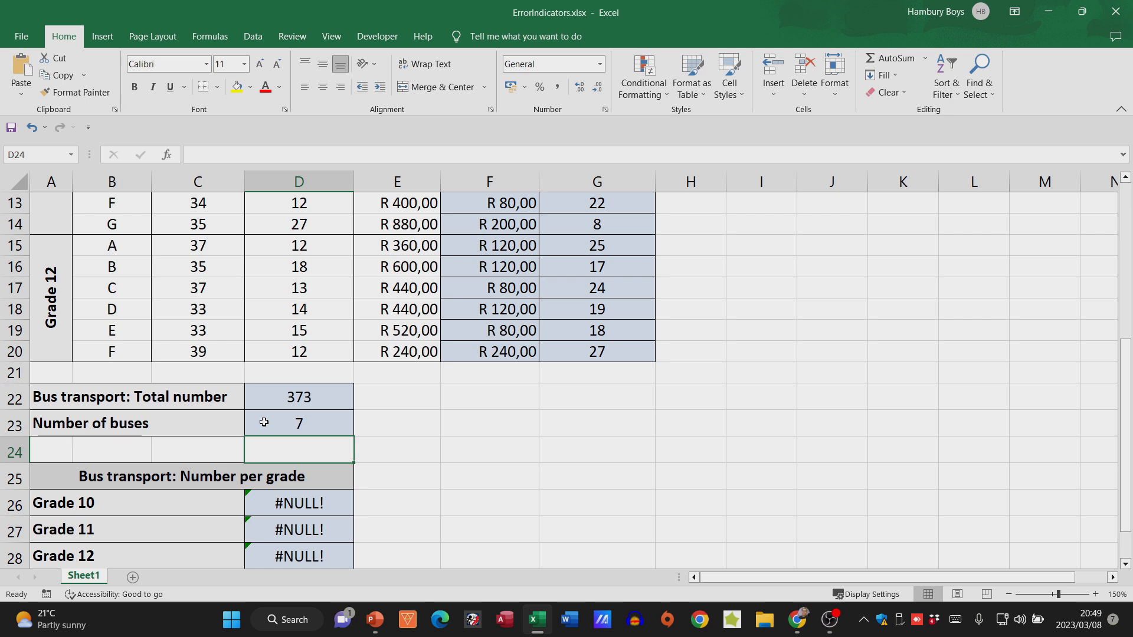
click(264, 422)
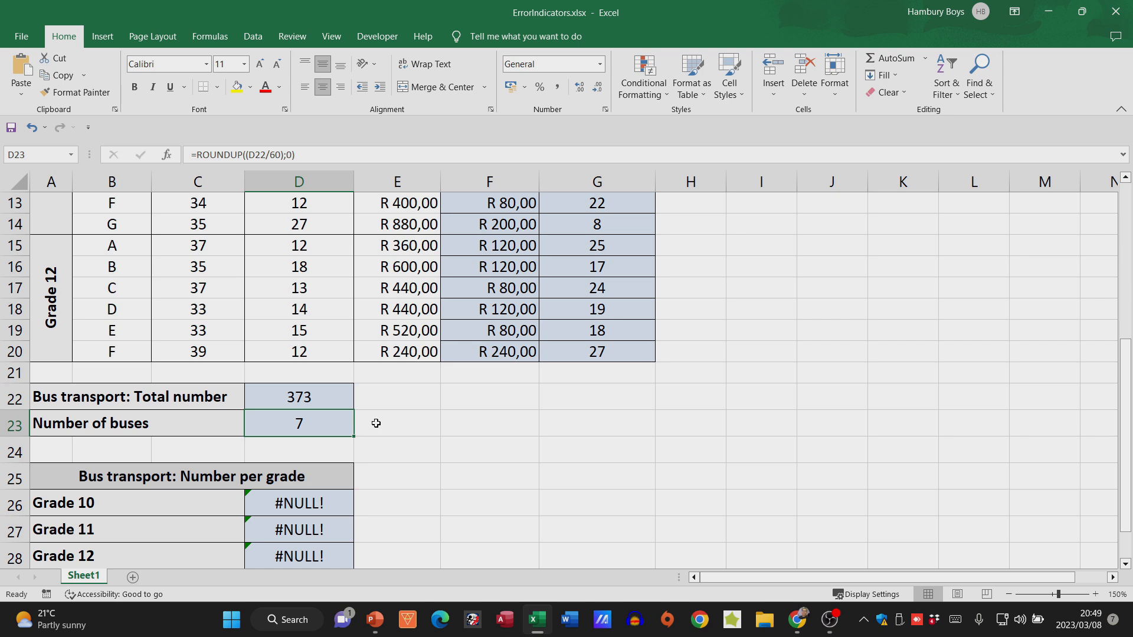
- Fix the Grade 10 formula in D26 by replacing the space between the references with a colon, giving =SUM(C2:C7)
scroll(375, 423, down, 2)
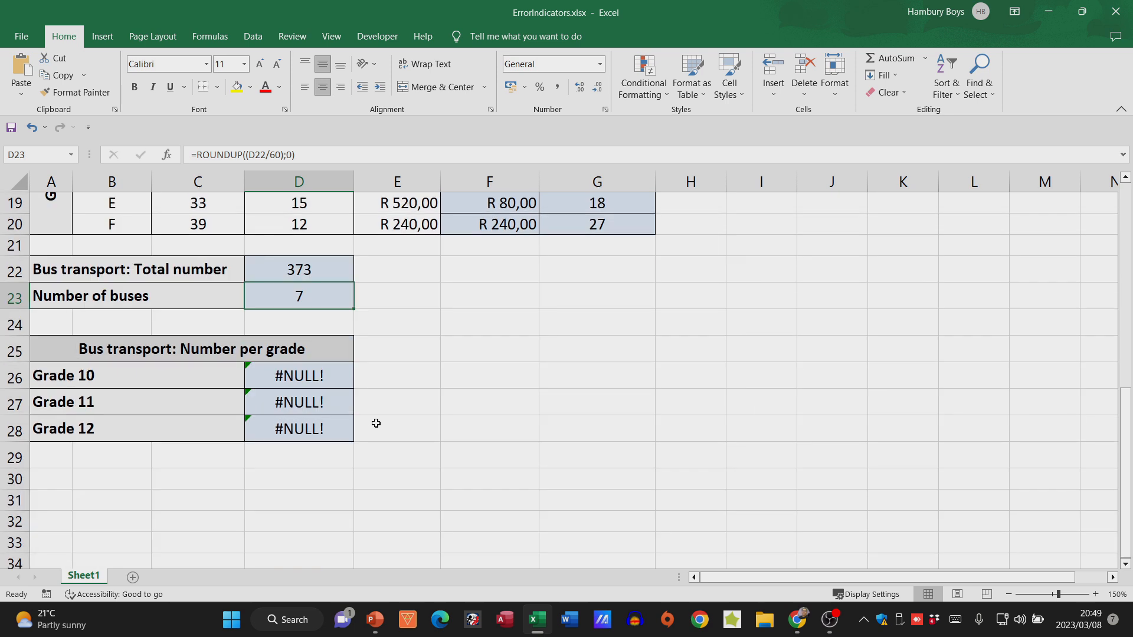
click(319, 377)
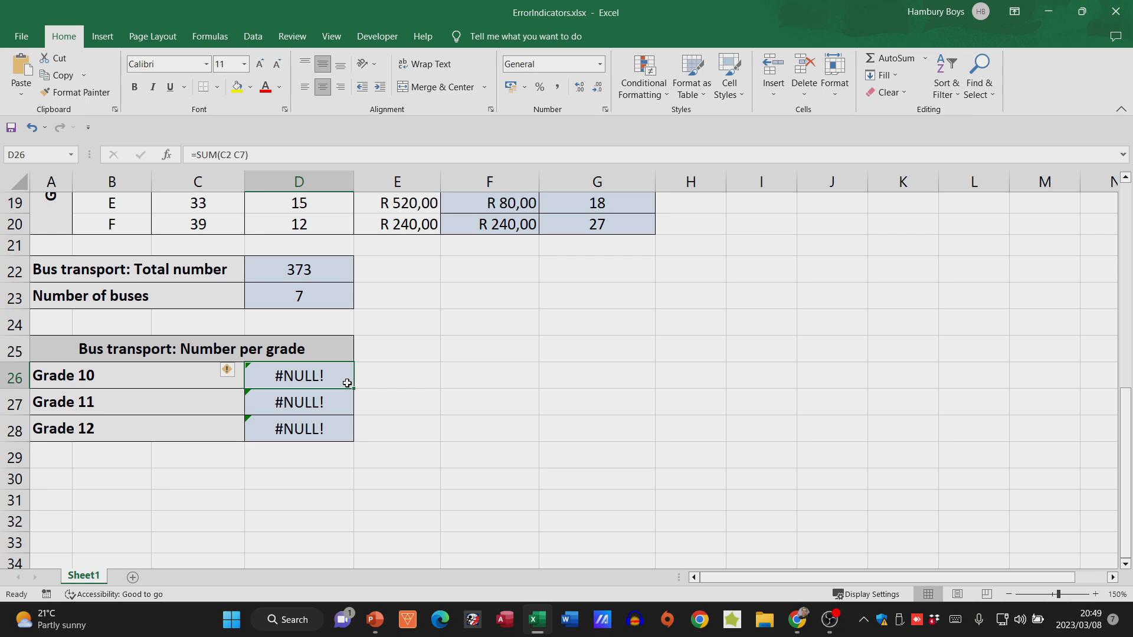
double_click(328, 380)
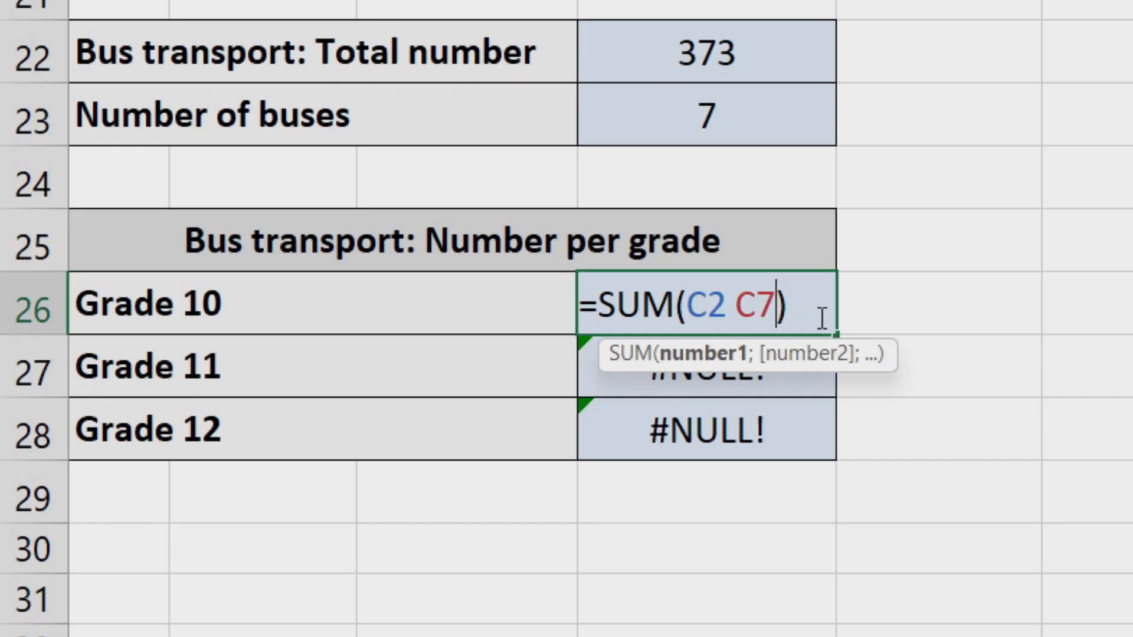
click(729, 306)
text(:)
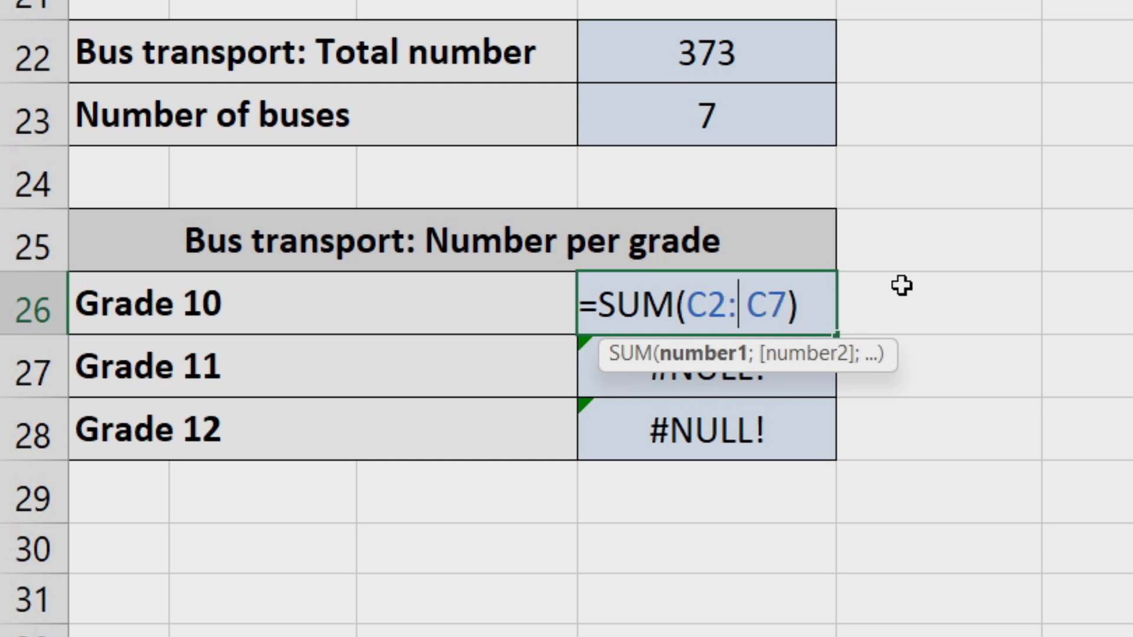
key(Delete)
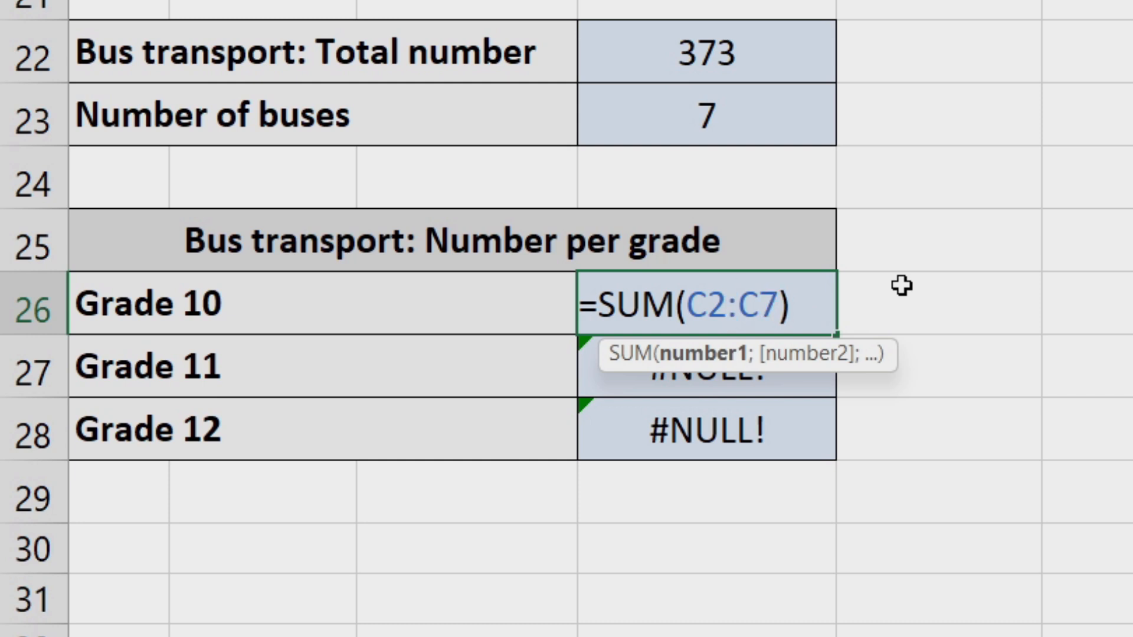
key(Return)
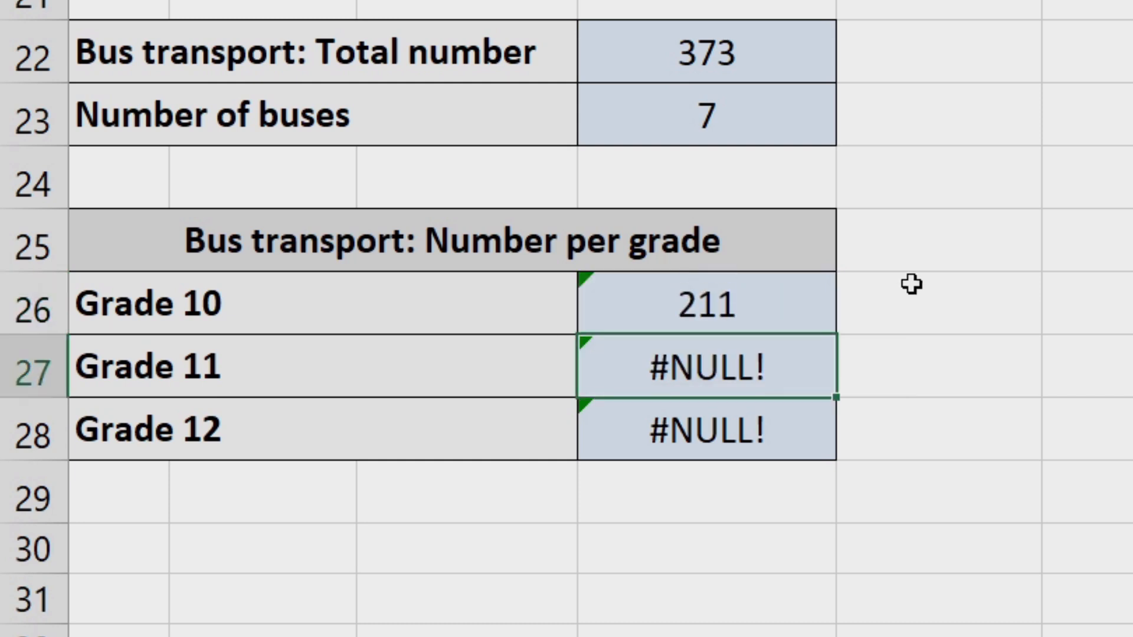
- Fix the Grade 11 formula in D27 with a colon between its references, giving =SUM(C8:C14)
double_click(743, 366)
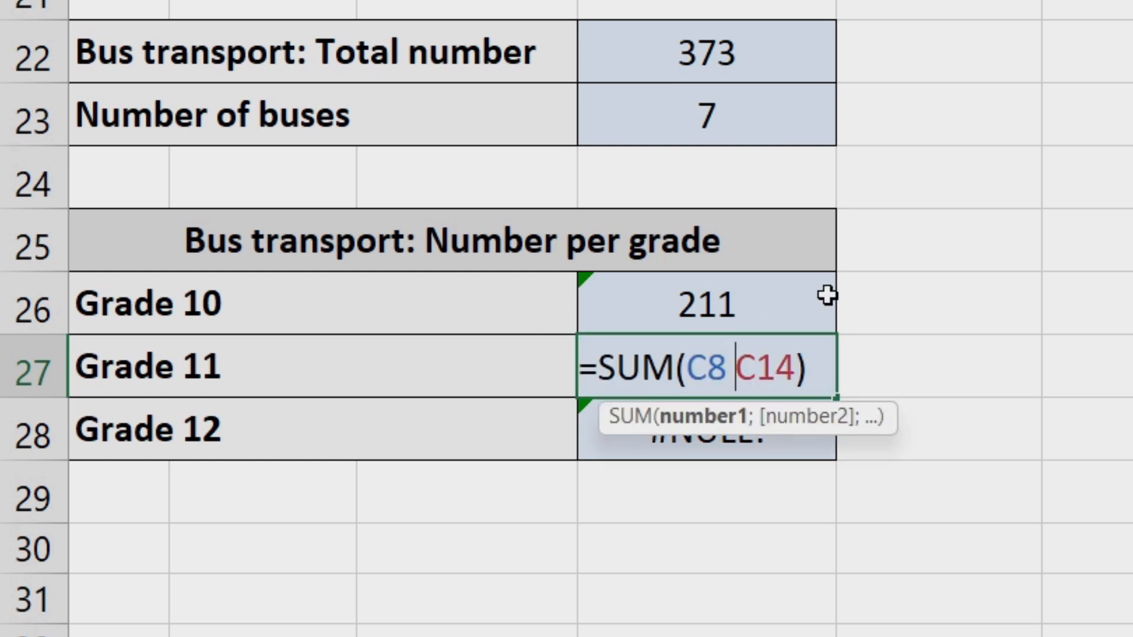
key(BackSpace)
text(:)
key(Return)
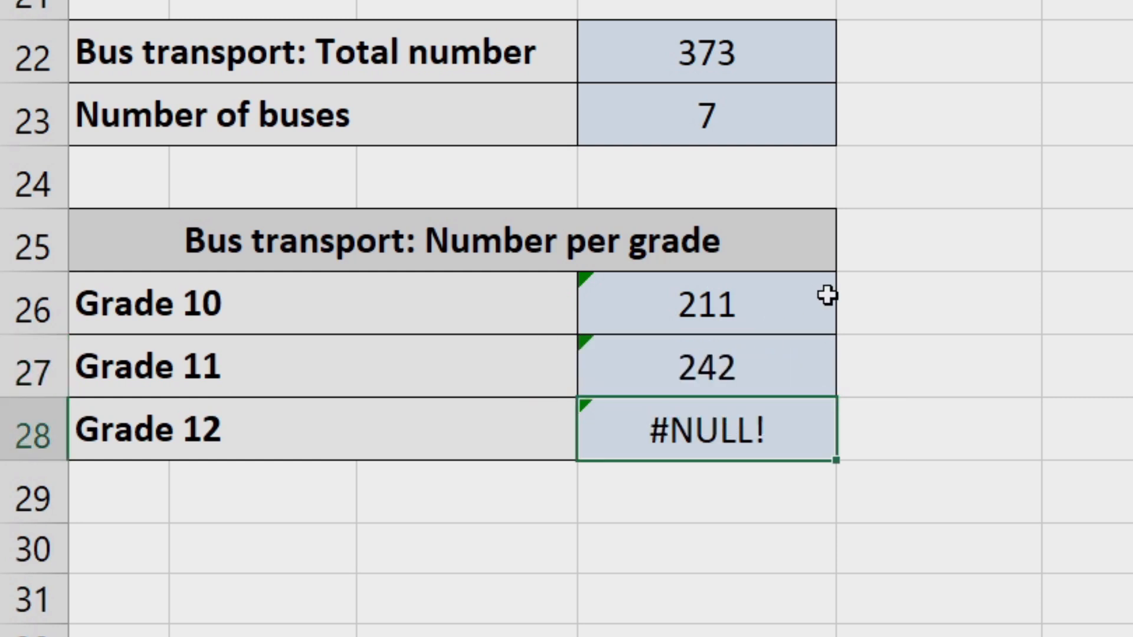
- Fix the Grade 12 formula in D28 with a colon between its references, giving =SUM(D15:D20)
double_click(764, 424)
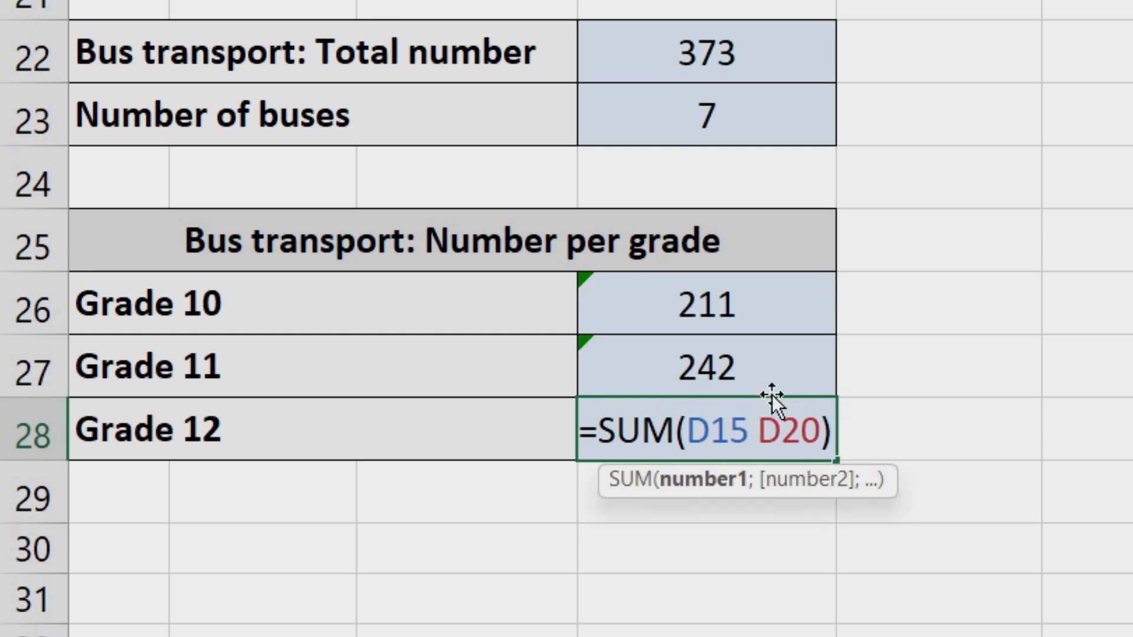
key(BackSpace)
text(:)
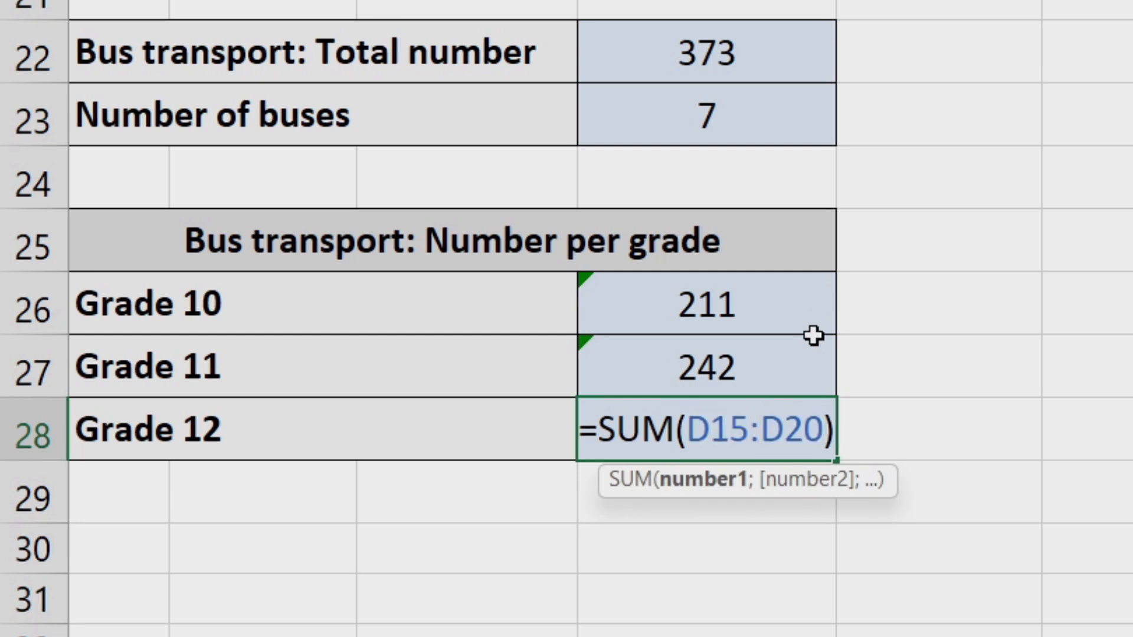
key(Return)
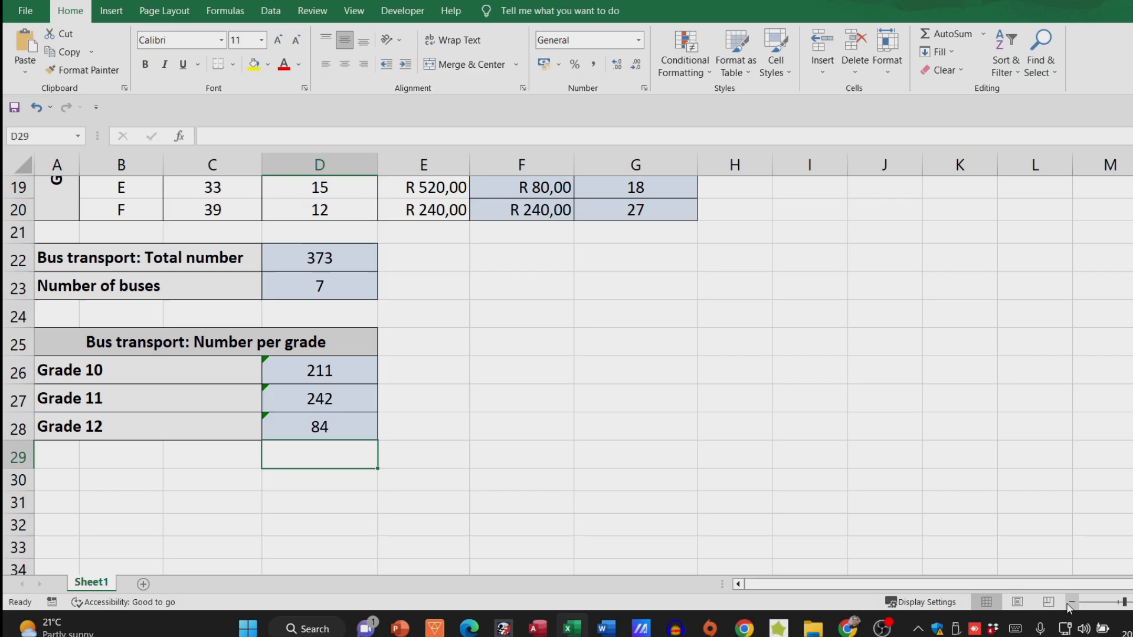
scroll(555, 509, up, 6)
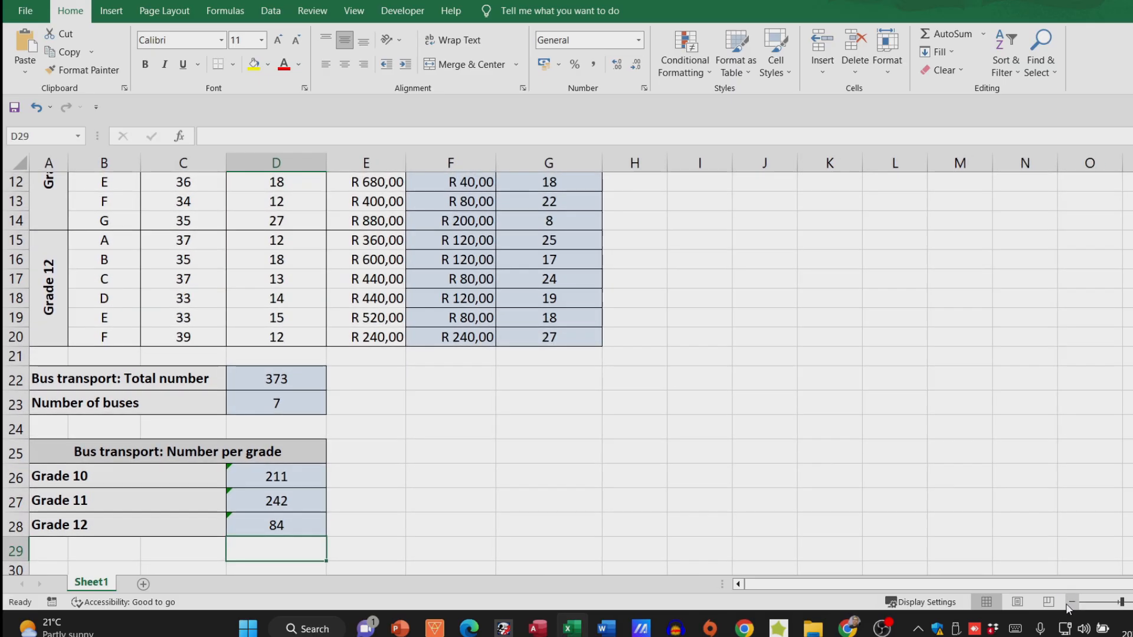